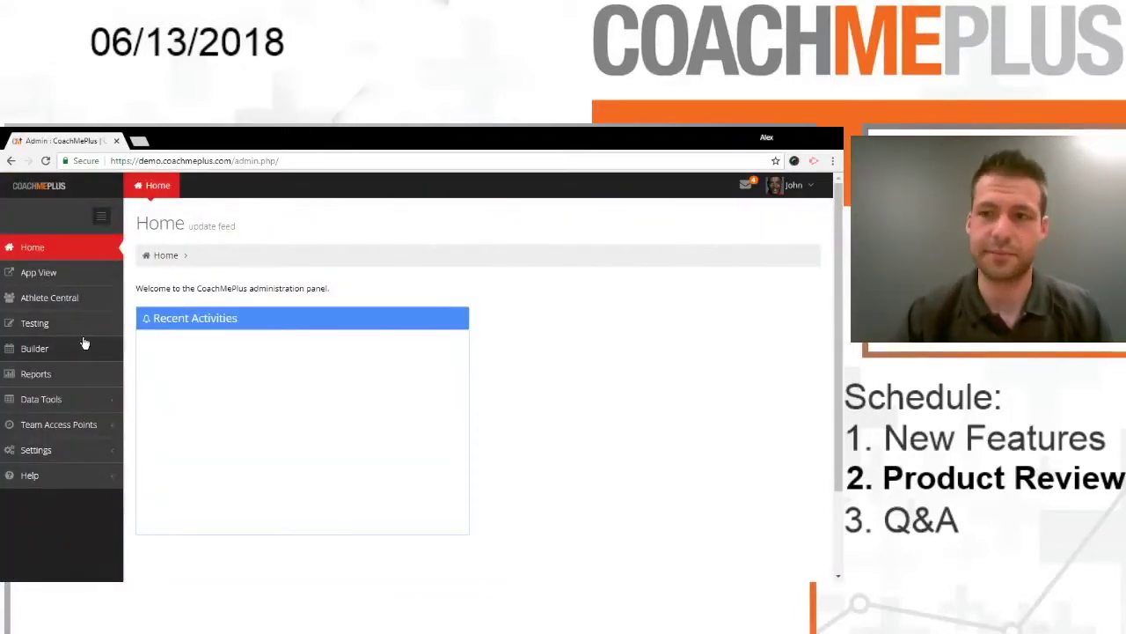
Step: Open the list of training baselines in the settings
click(80, 450)
scroll(115, 452, down, 2)
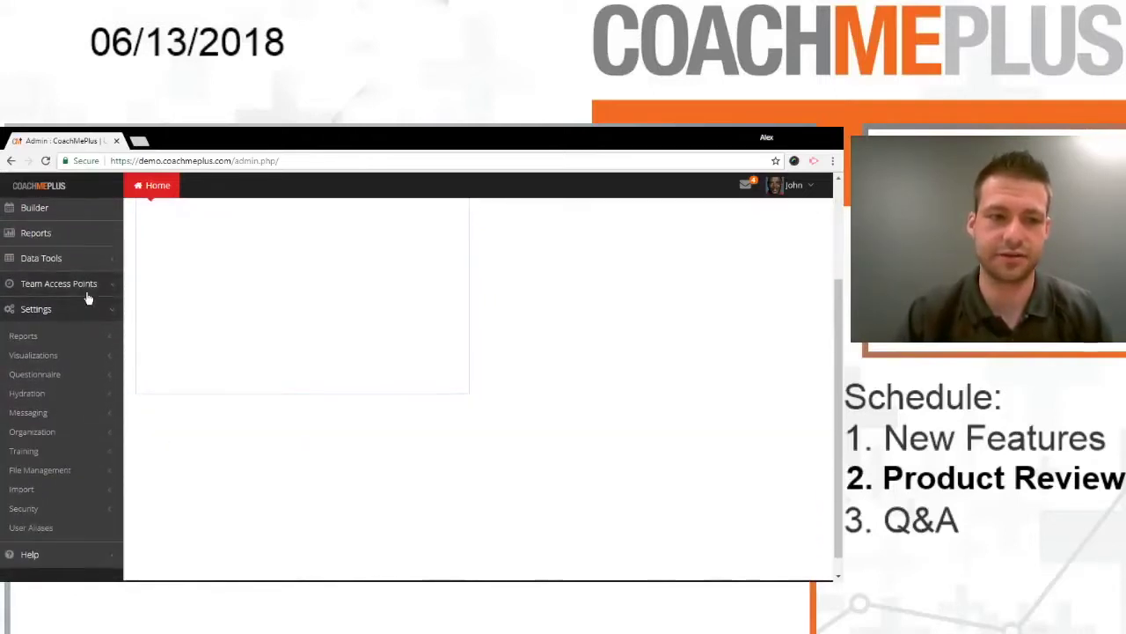
click(92, 452)
scroll(81, 328, down, 1)
scroll(81, 328, down, 2)
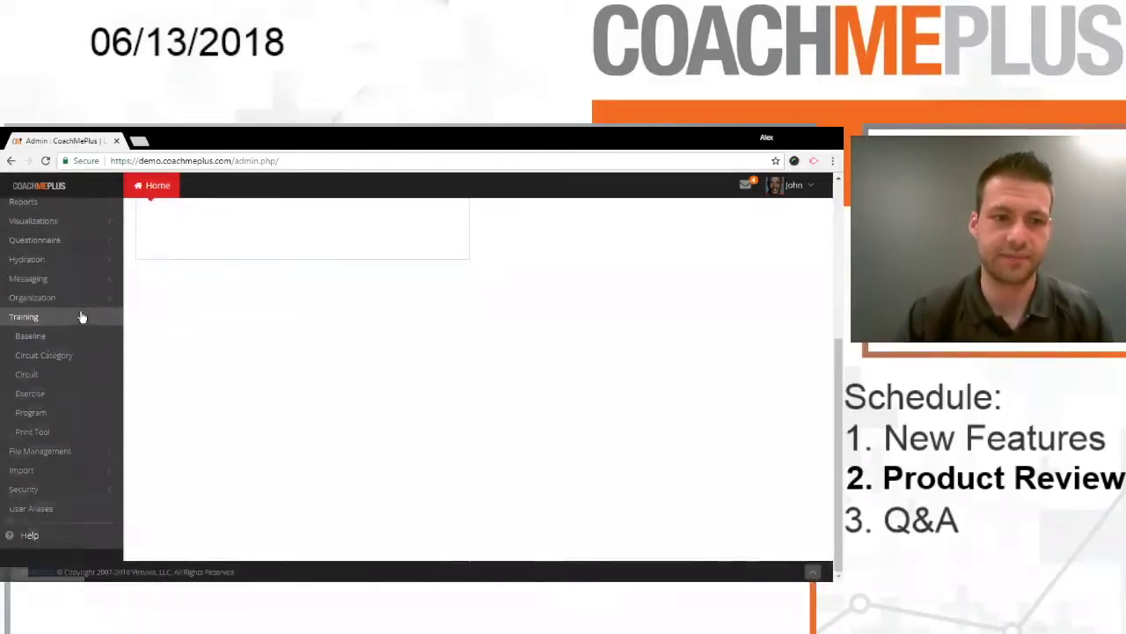
click(82, 341)
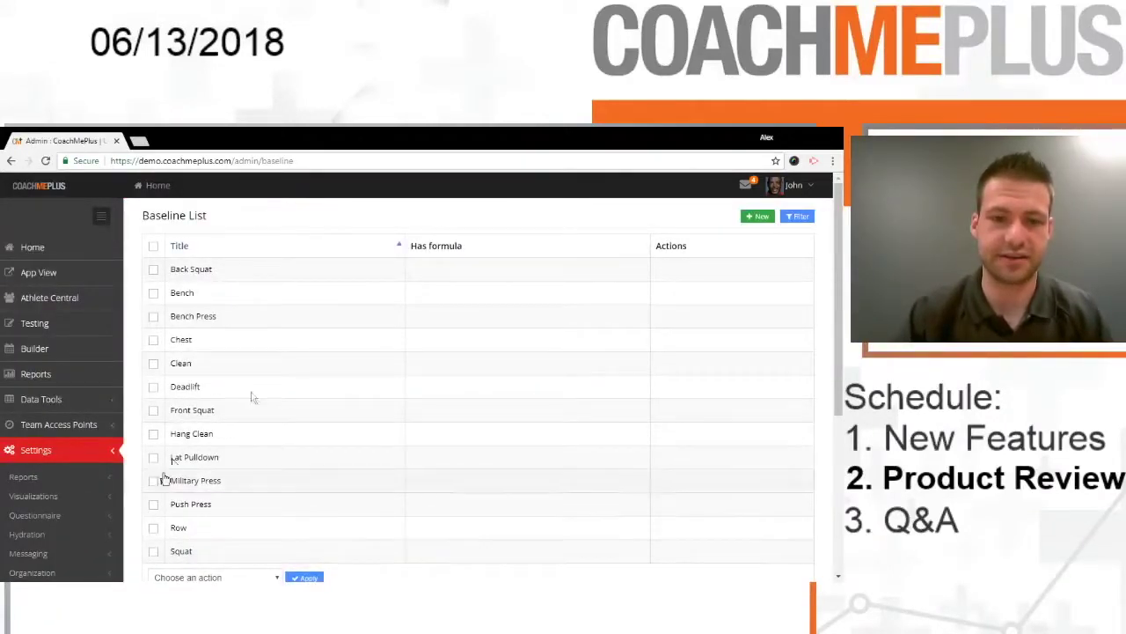
scroll(488, 352, down, 1)
scroll(506, 371, up, 1)
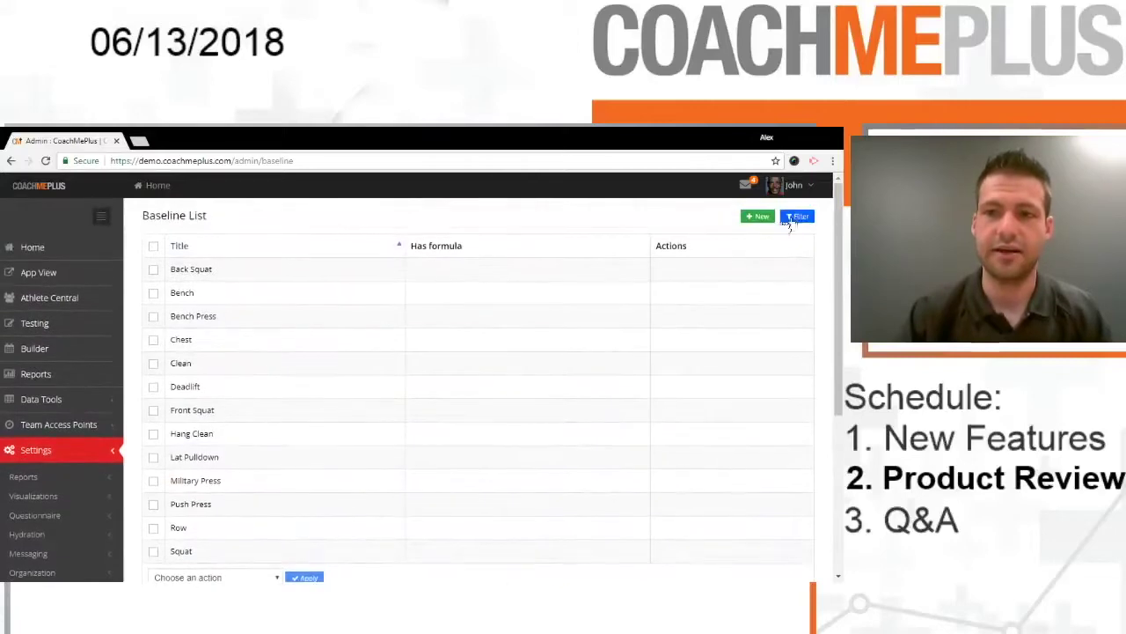
Step: Create and save a baseline titled "CM+ Squat Baseline" with the formula weight / (1.0278 - 0.0278*reps)
click(762, 217)
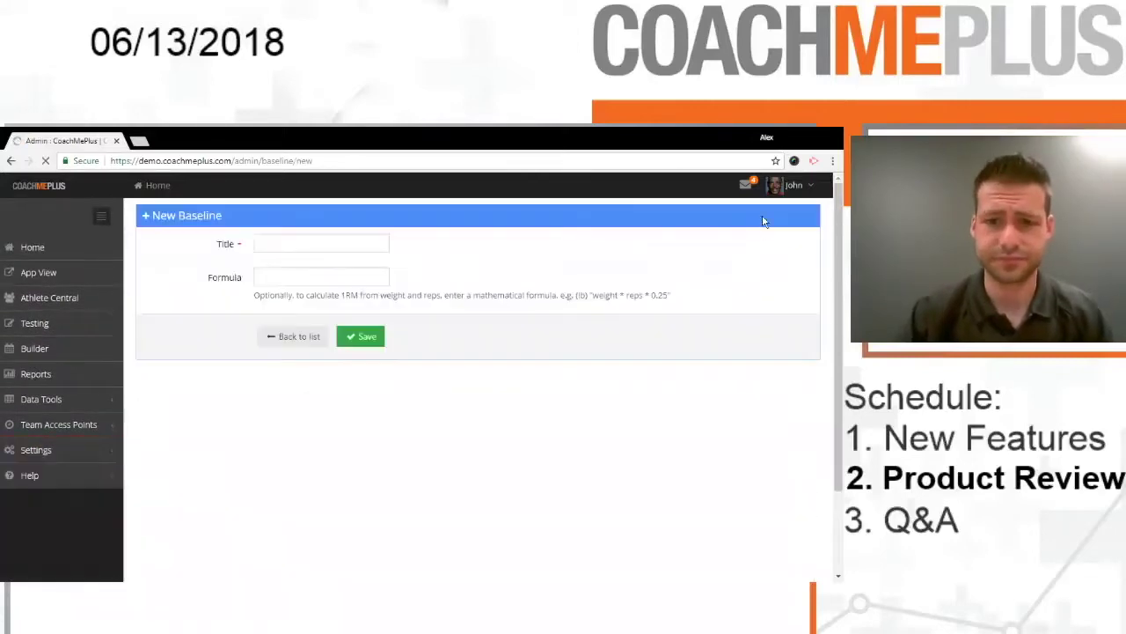
click(302, 246)
text(CM+ )
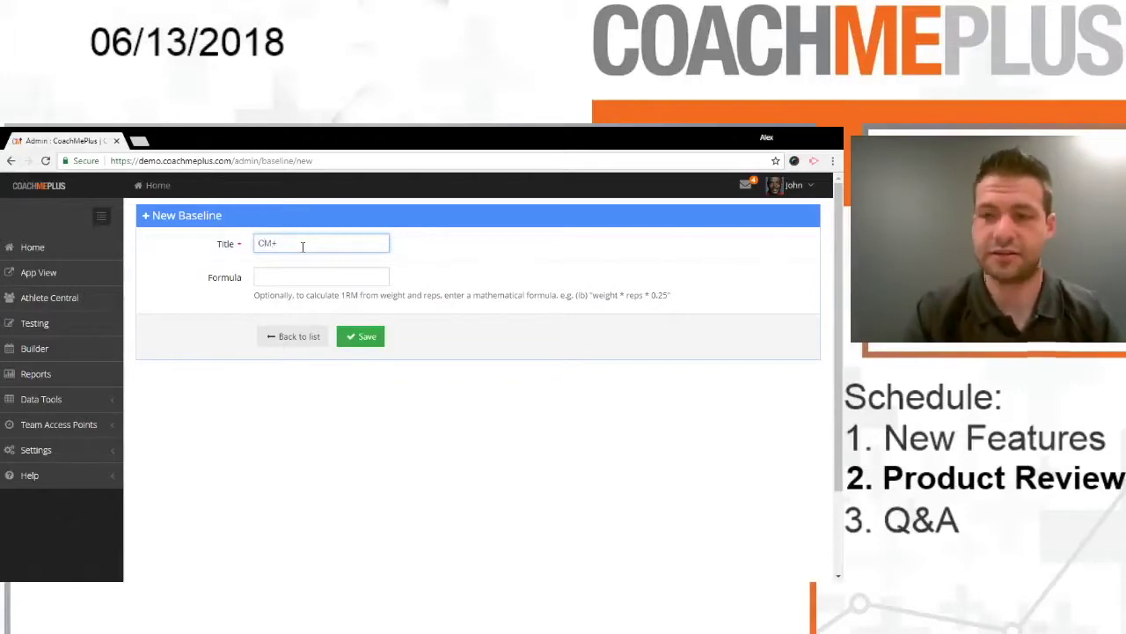
text(Squat Baseline)
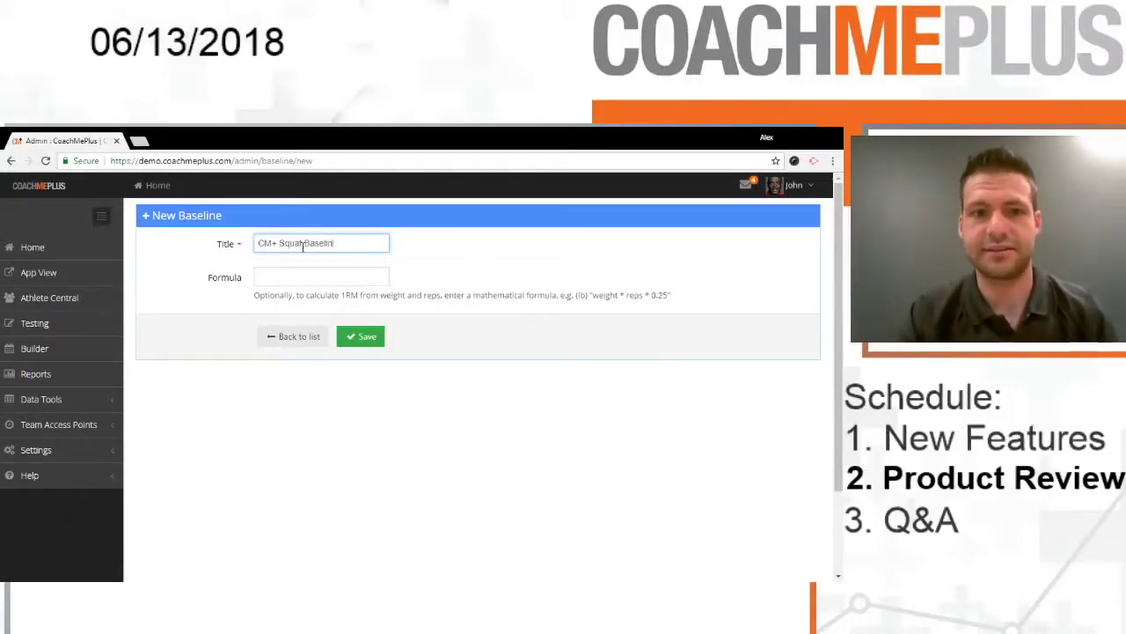
click(308, 276)
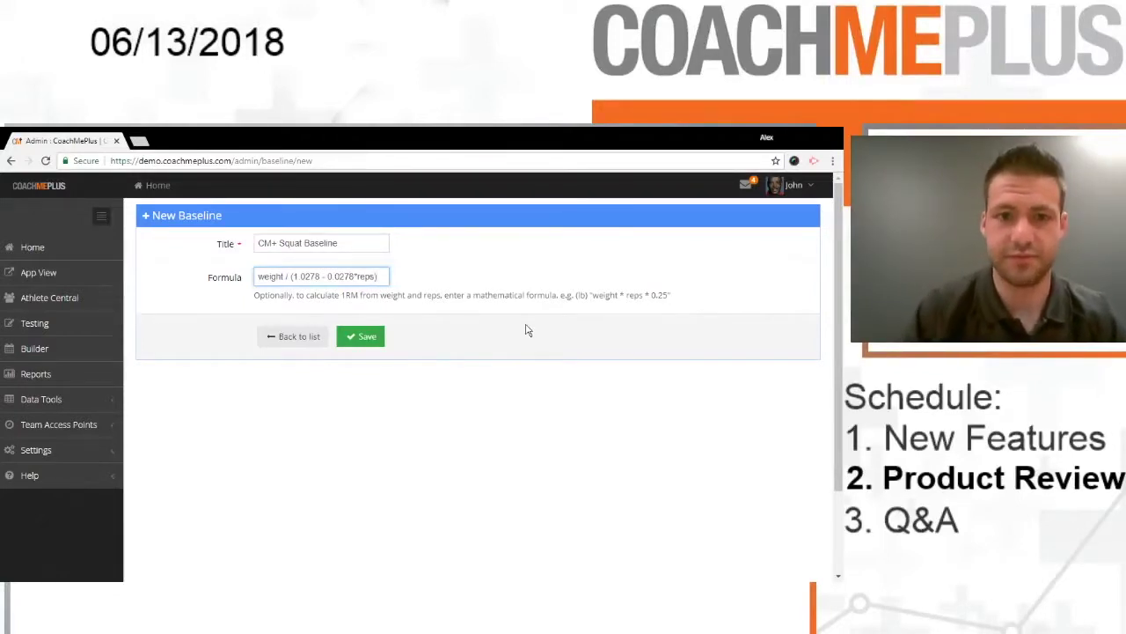
click(367, 347)
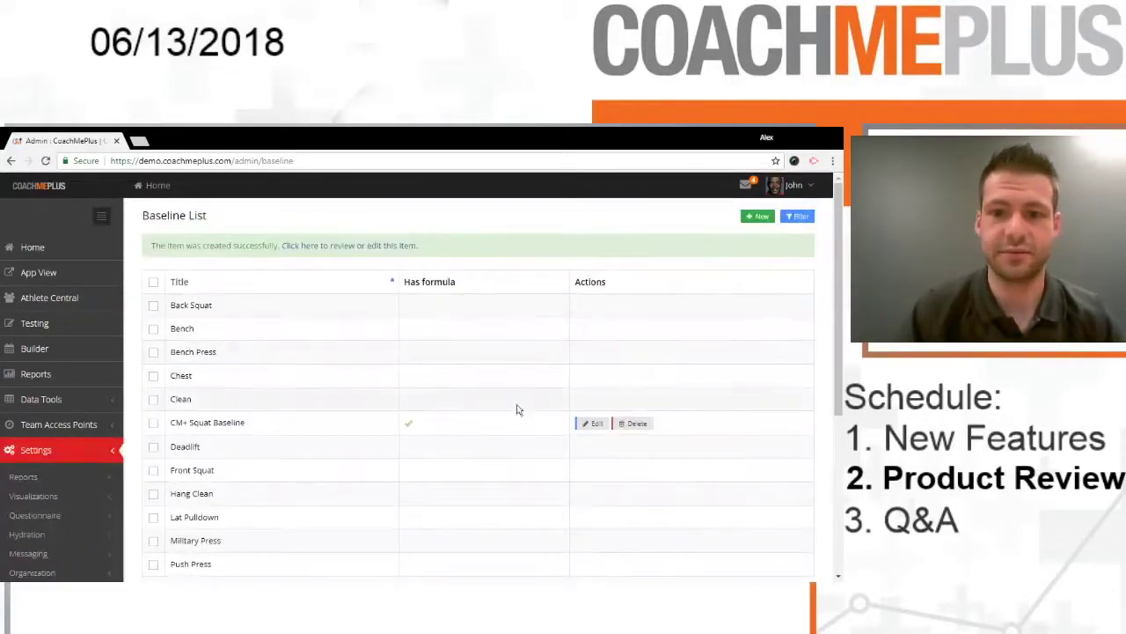
scroll(457, 378, down, 2)
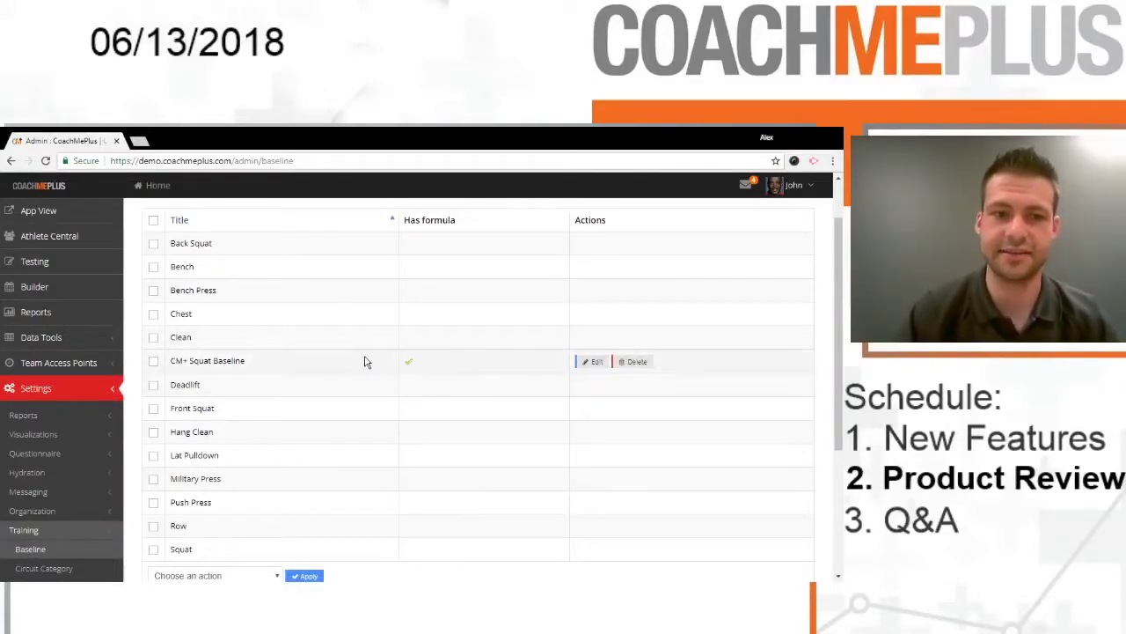
scroll(362, 356, up, 2)
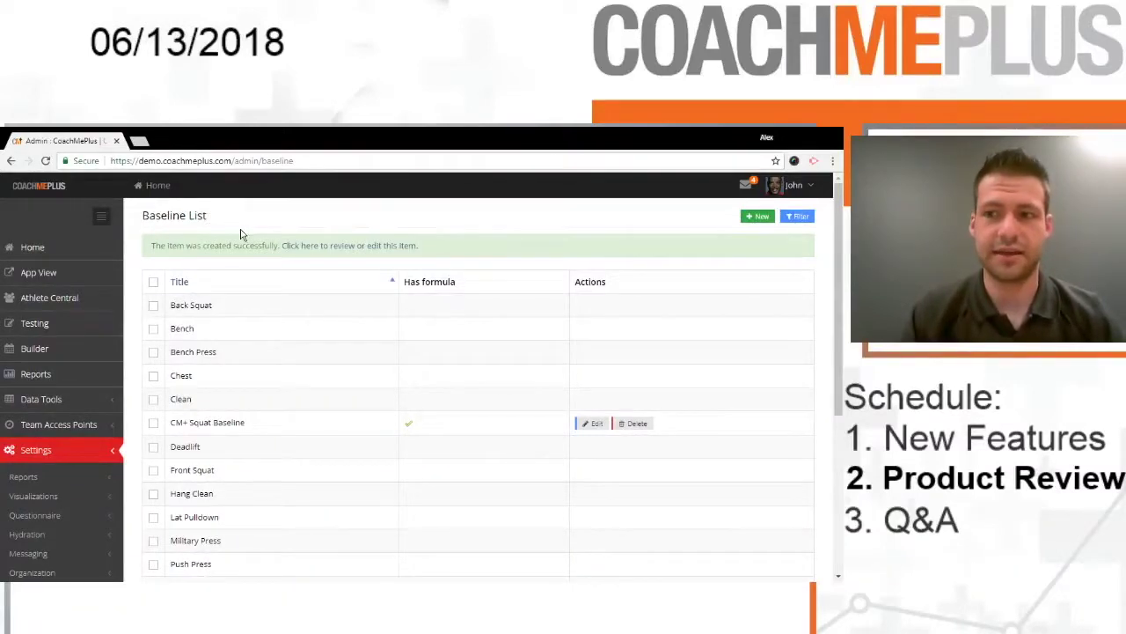
Step: Open the One Rep Max athlete input for testing data and filter the athletes to the Stallions training group
click(88, 399)
scroll(88, 361, down, 3)
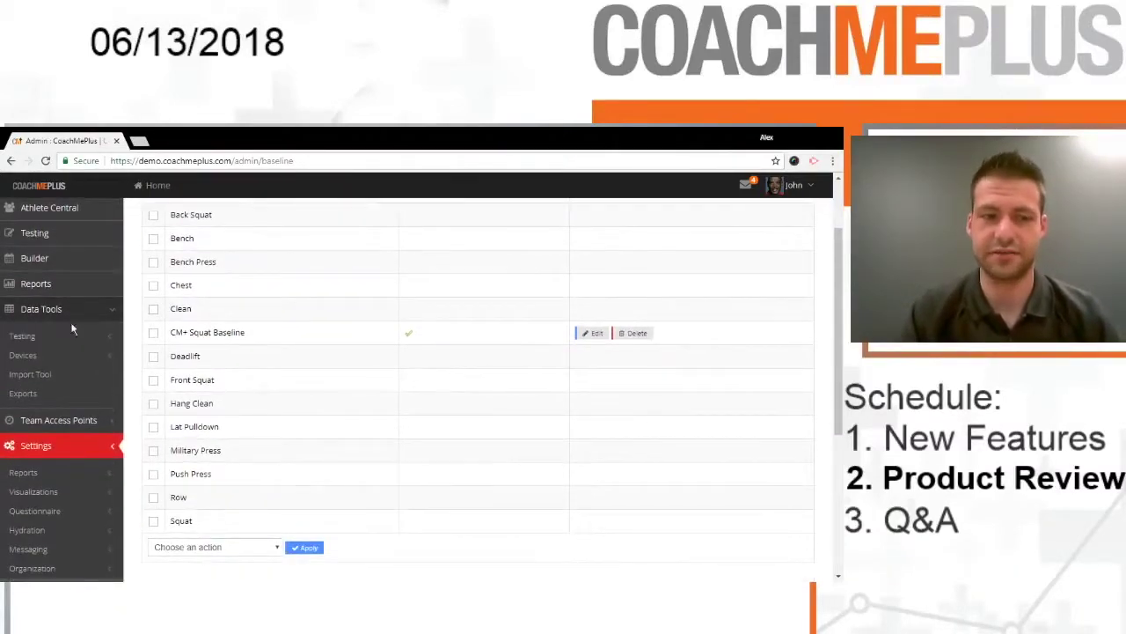
click(73, 339)
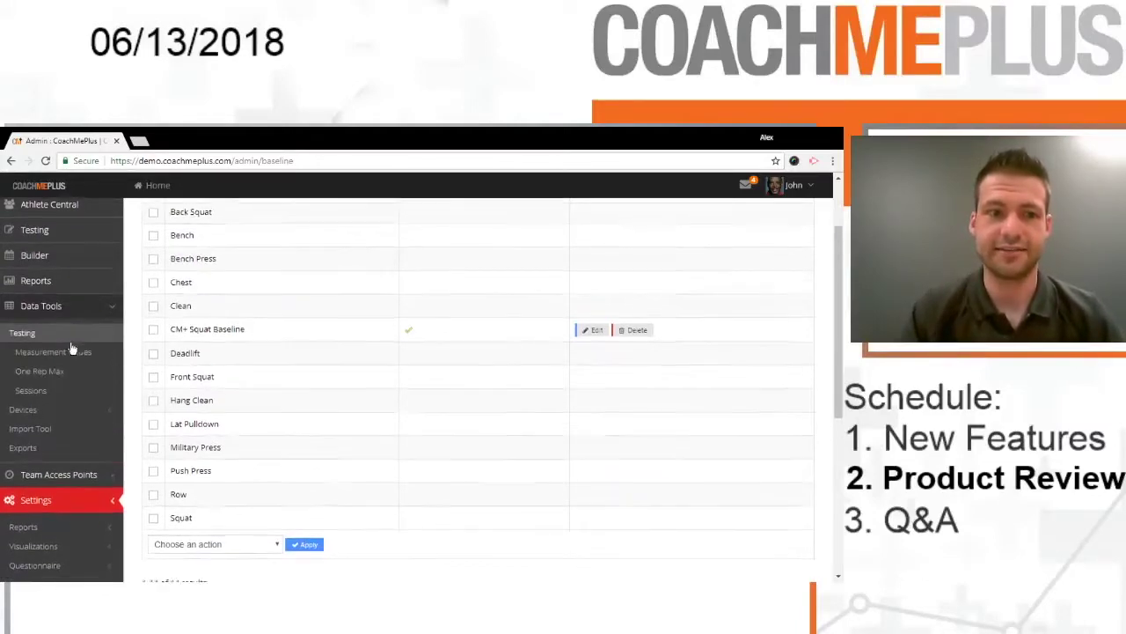
scroll(79, 379, down, 1)
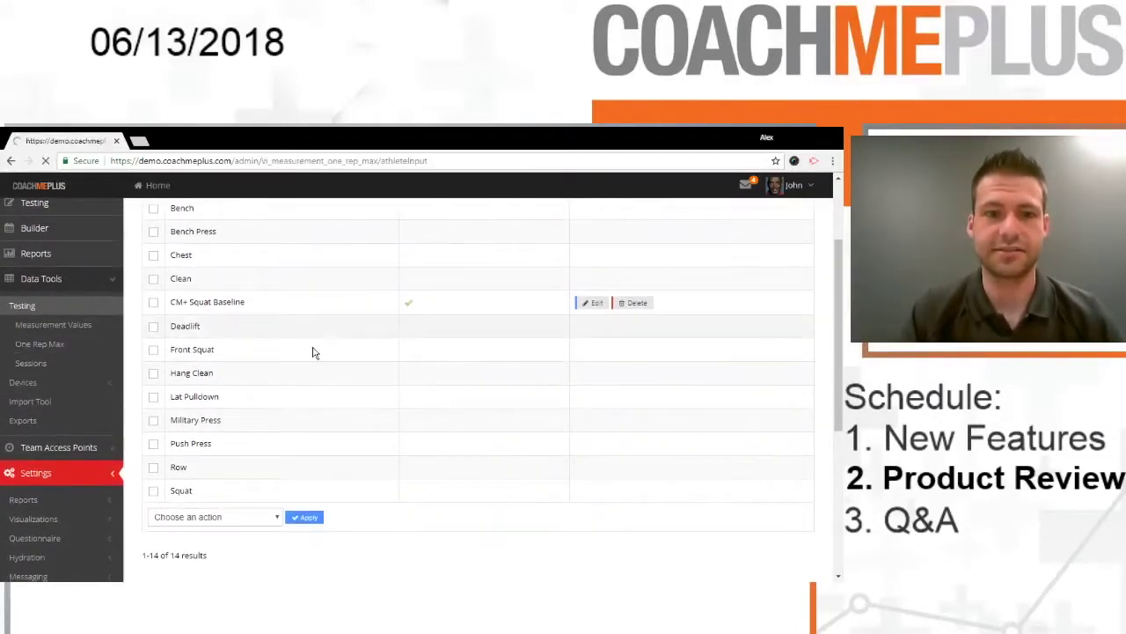
click(253, 347)
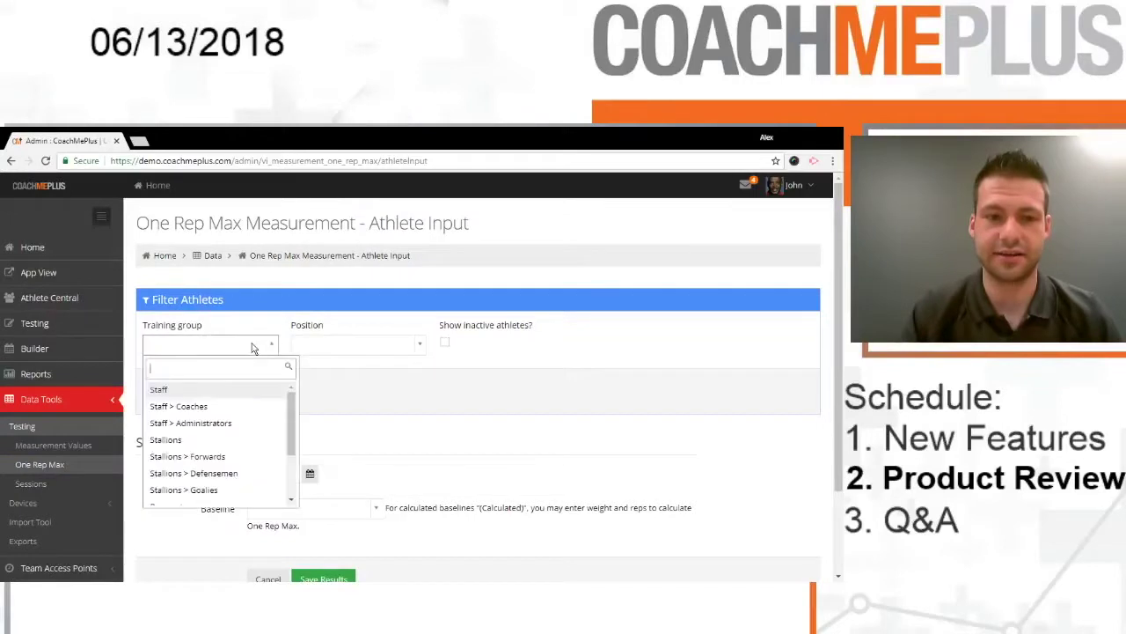
click(247, 448)
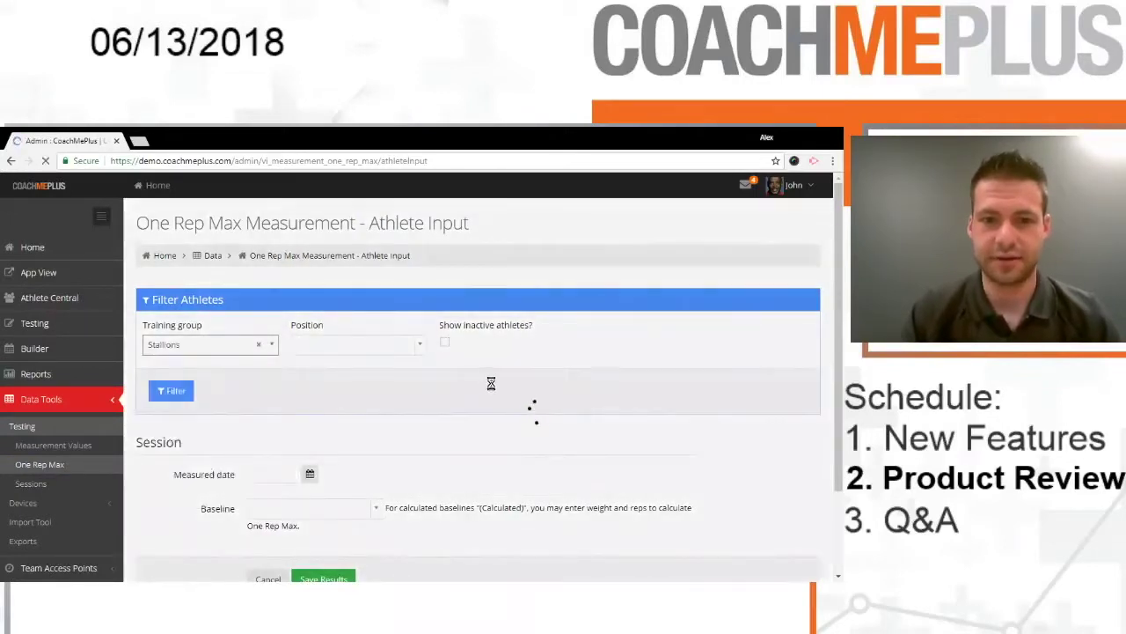
Step: Set the session's measured date to 2018-06-04 and its baseline to CM+ Squat Baseline (Calculated)
scroll(580, 339, down, 1)
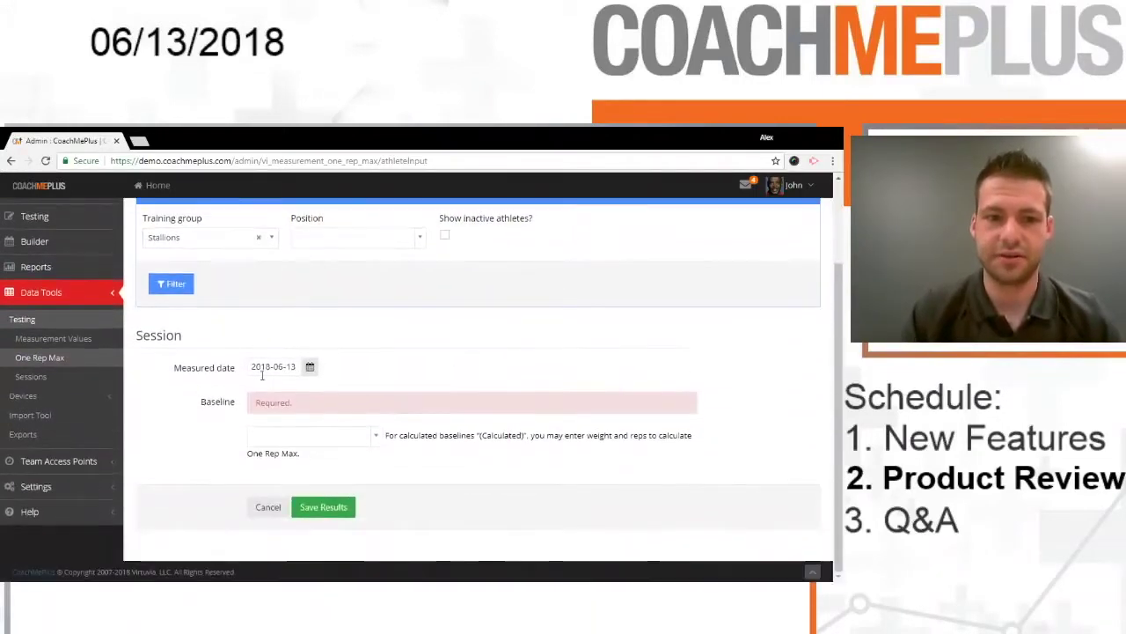
click(263, 367)
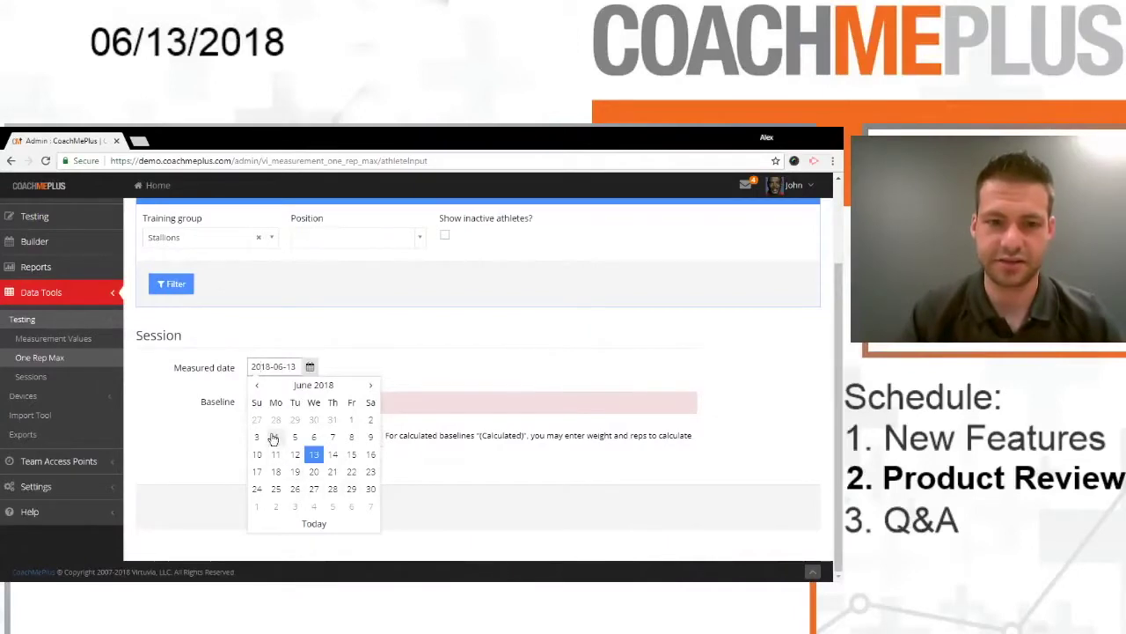
click(275, 437)
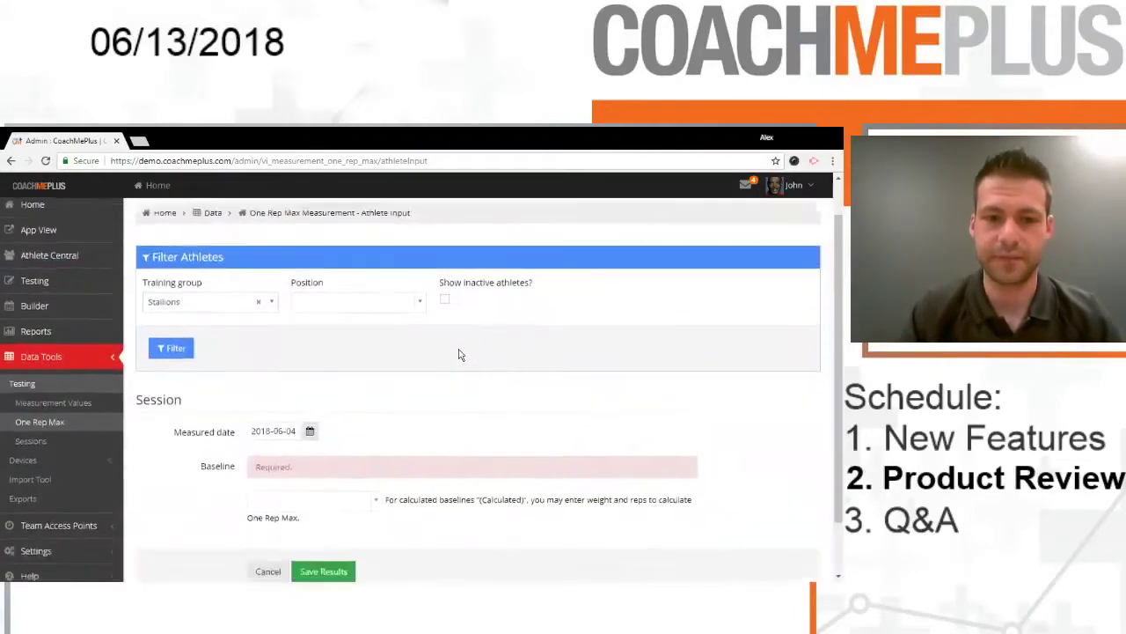
click(312, 438)
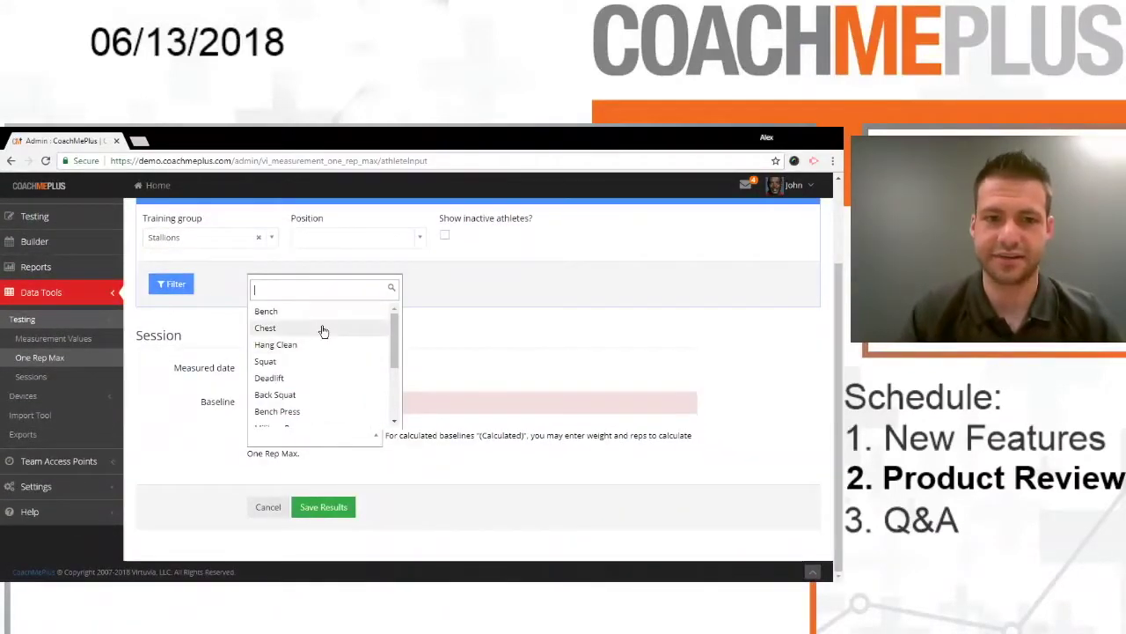
scroll(325, 335, down, 3)
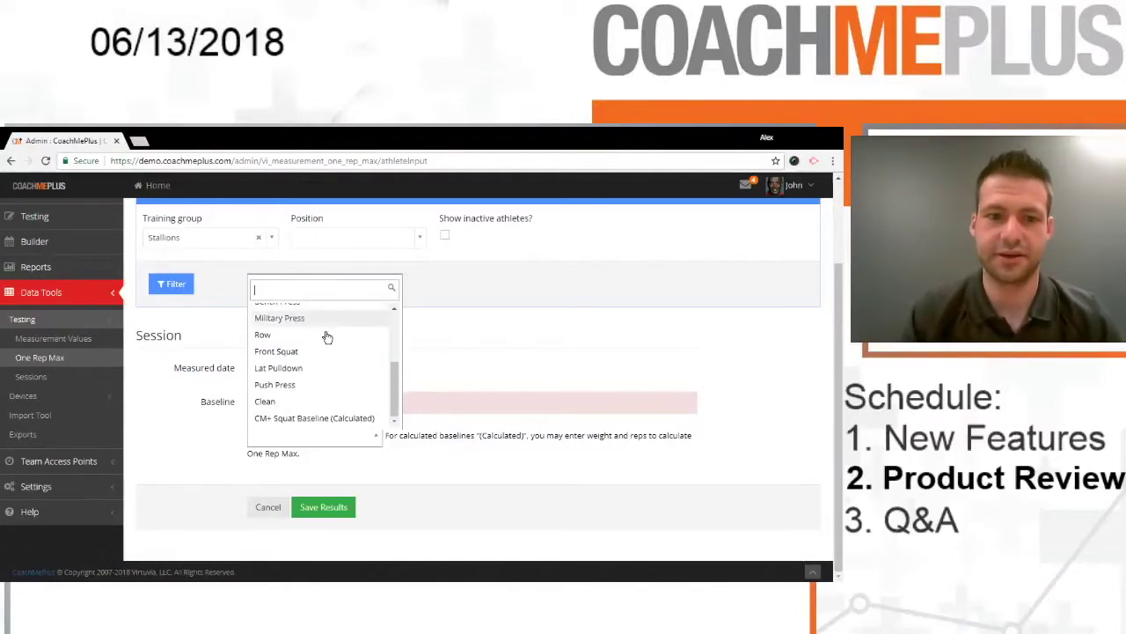
click(315, 419)
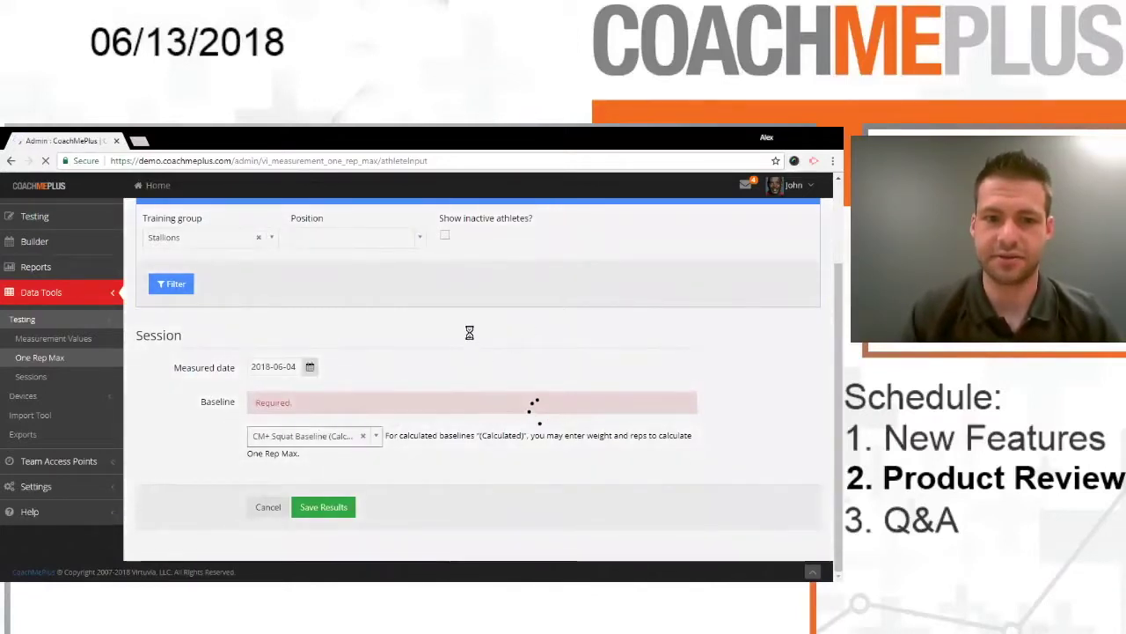
Step: Enter a weight of 400 lb and 3 reps for the last athlete in the table
scroll(461, 330, down, 3)
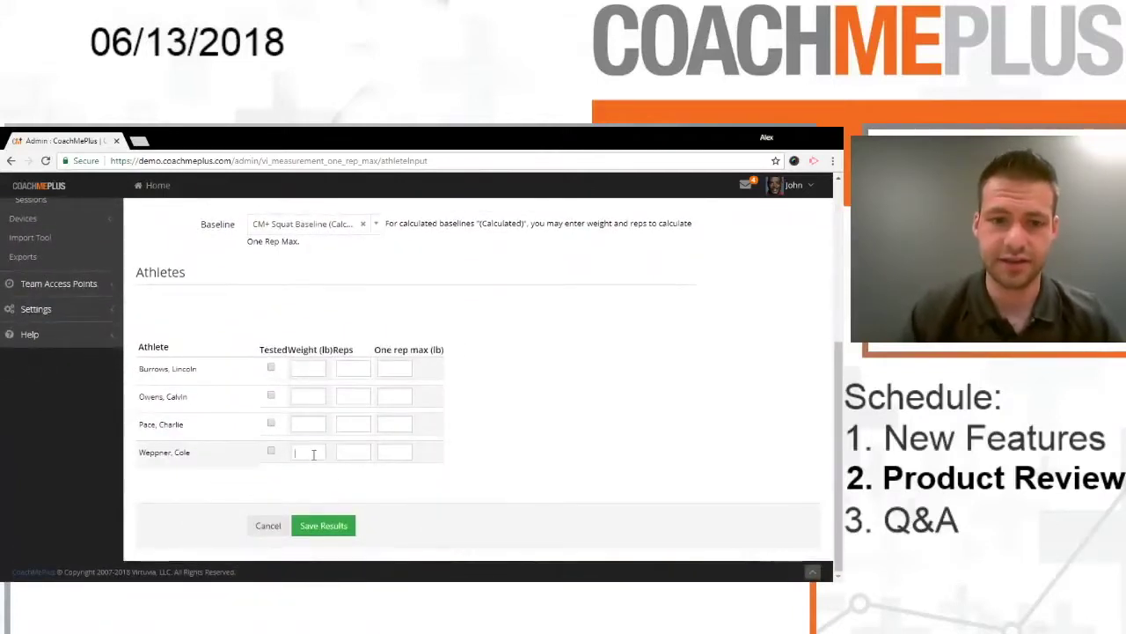
text(8)
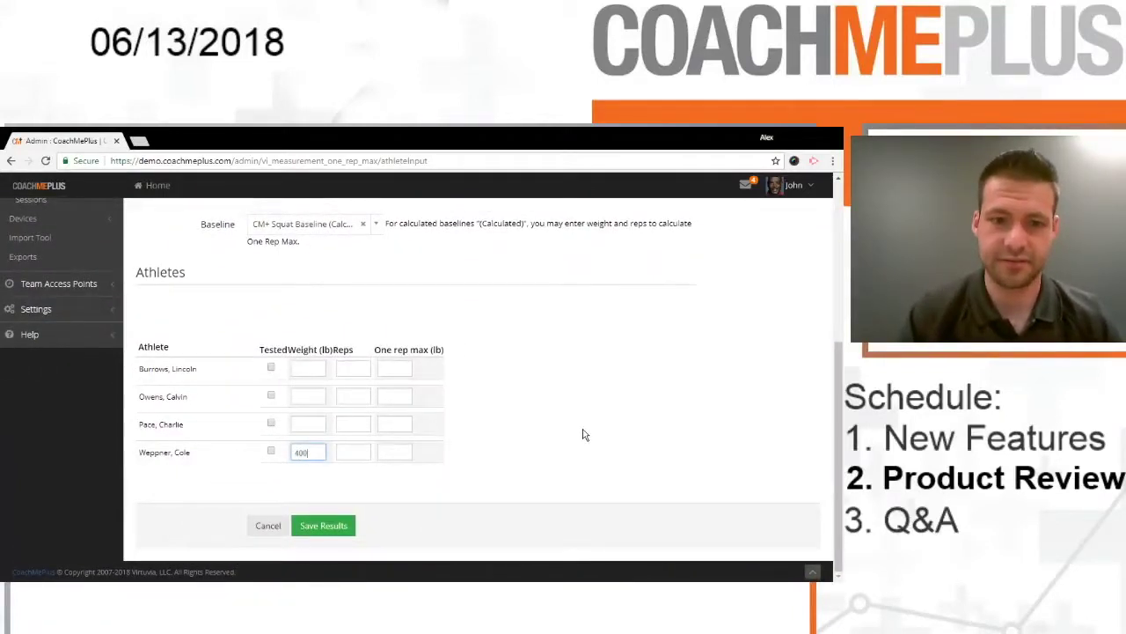
text(00)
key(Tab)
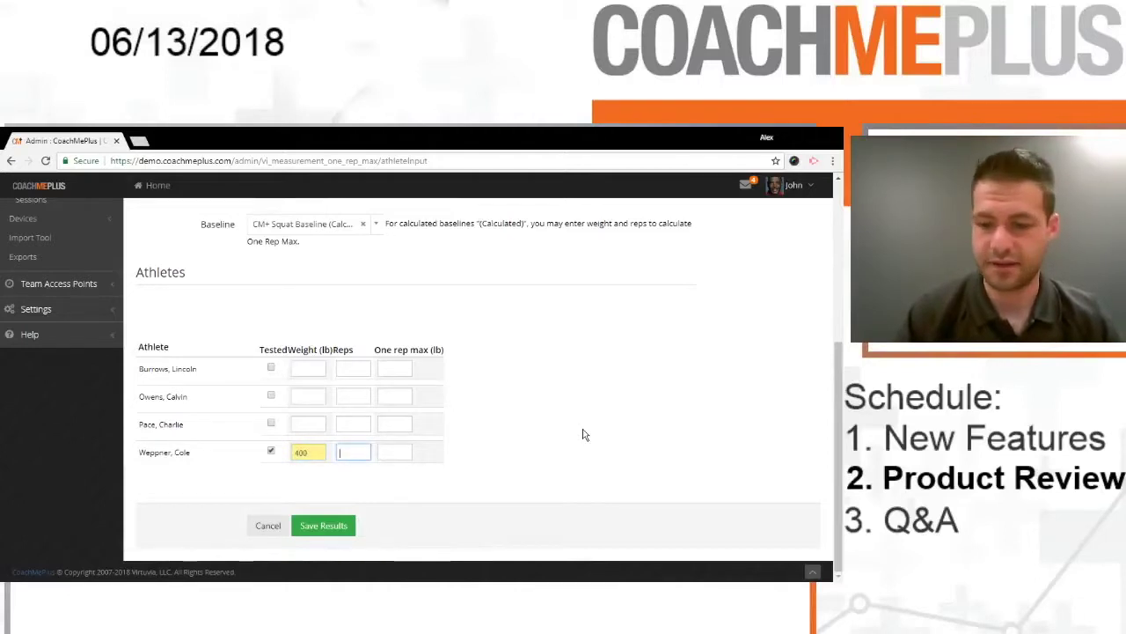
click(537, 482)
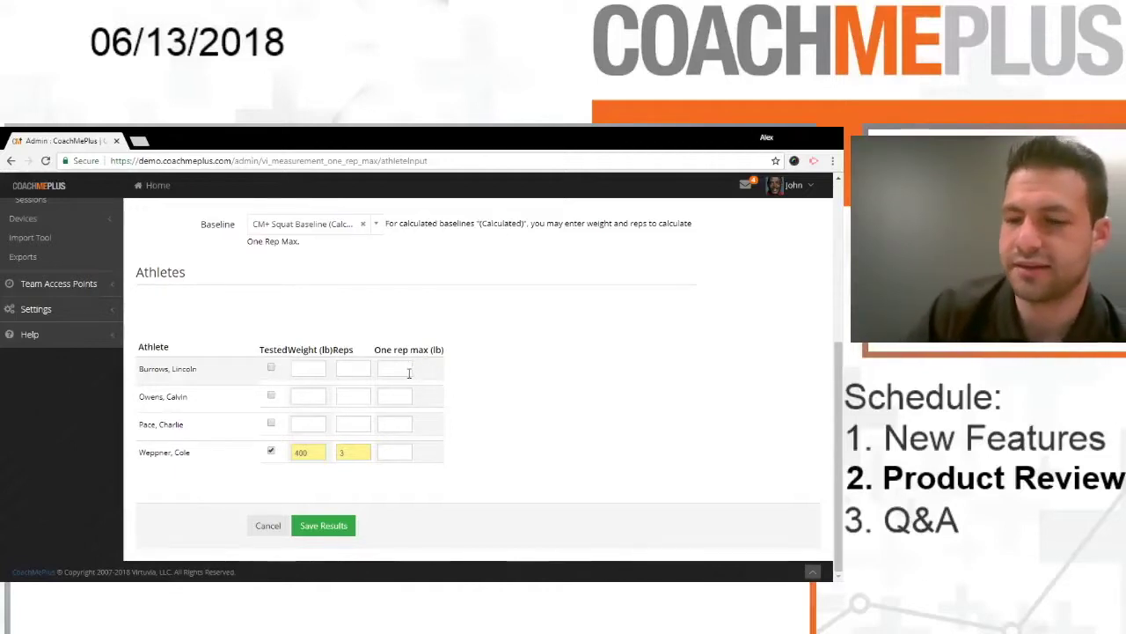
Step: Enter a one rep max of 390 lb directly for the third athlete and save the session results
click(395, 421)
text(390)
click(337, 527)
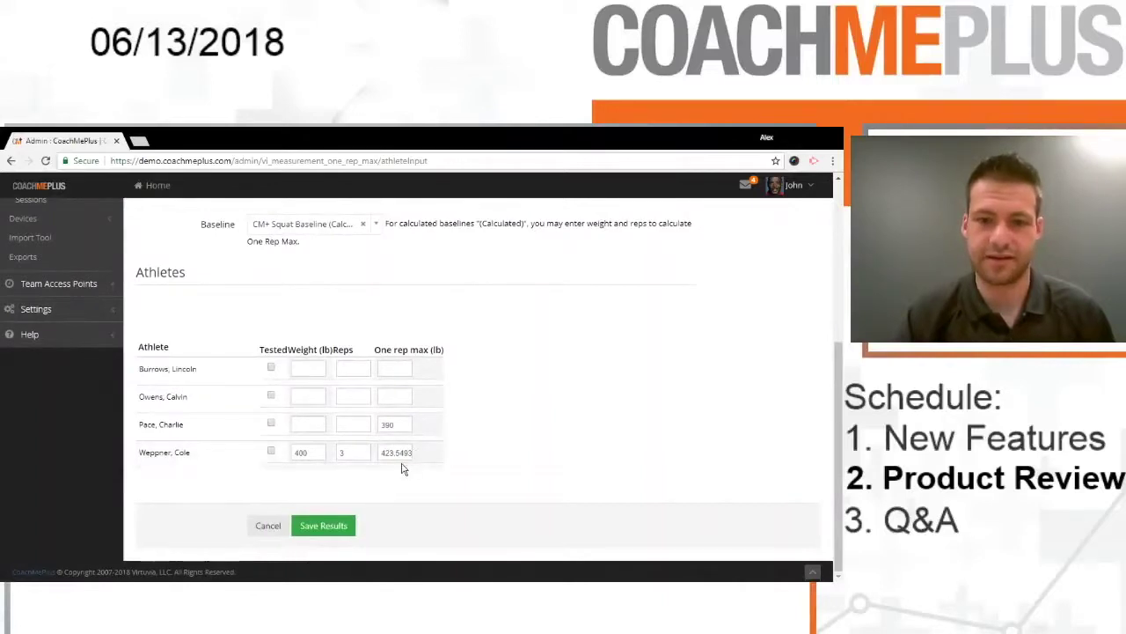
scroll(480, 452, up, 1)
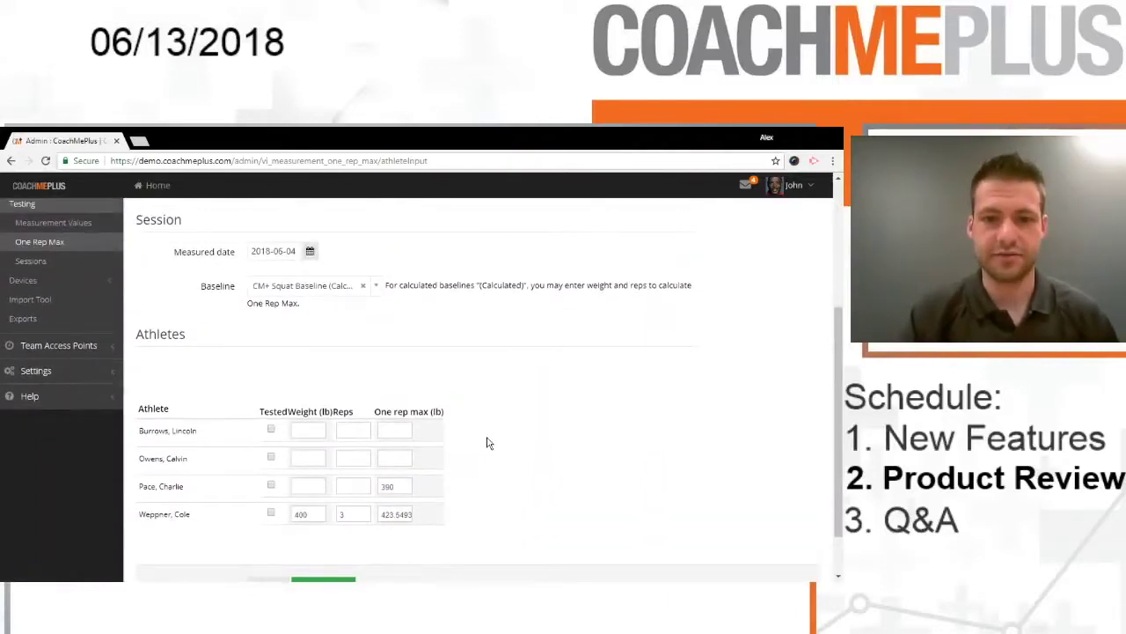
scroll(475, 431, up, 1)
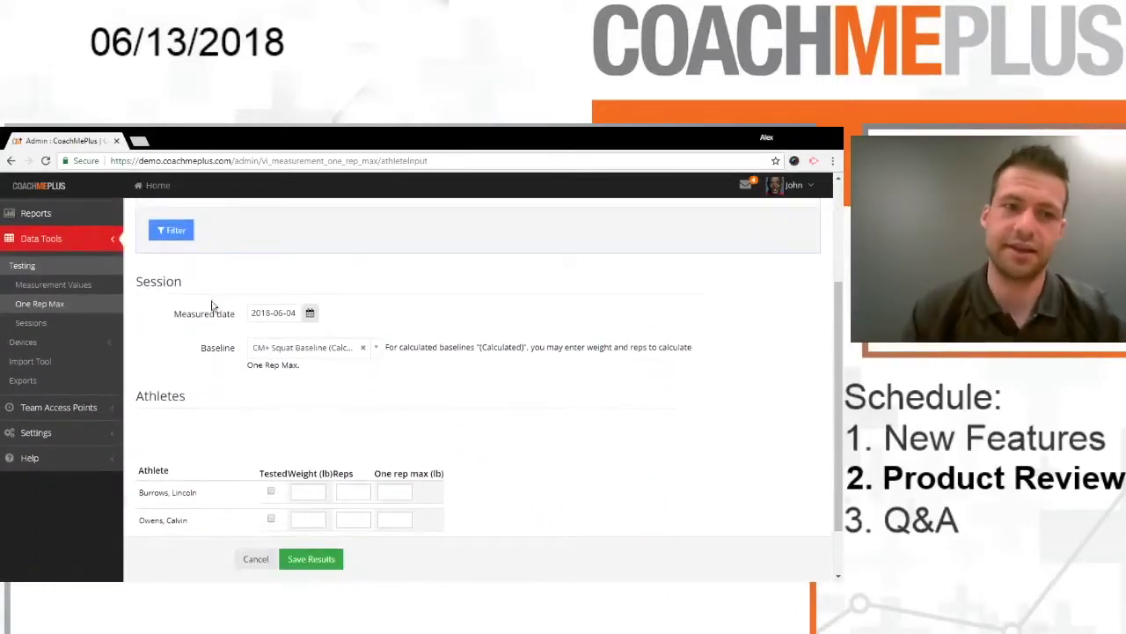
scroll(211, 306, up, 3)
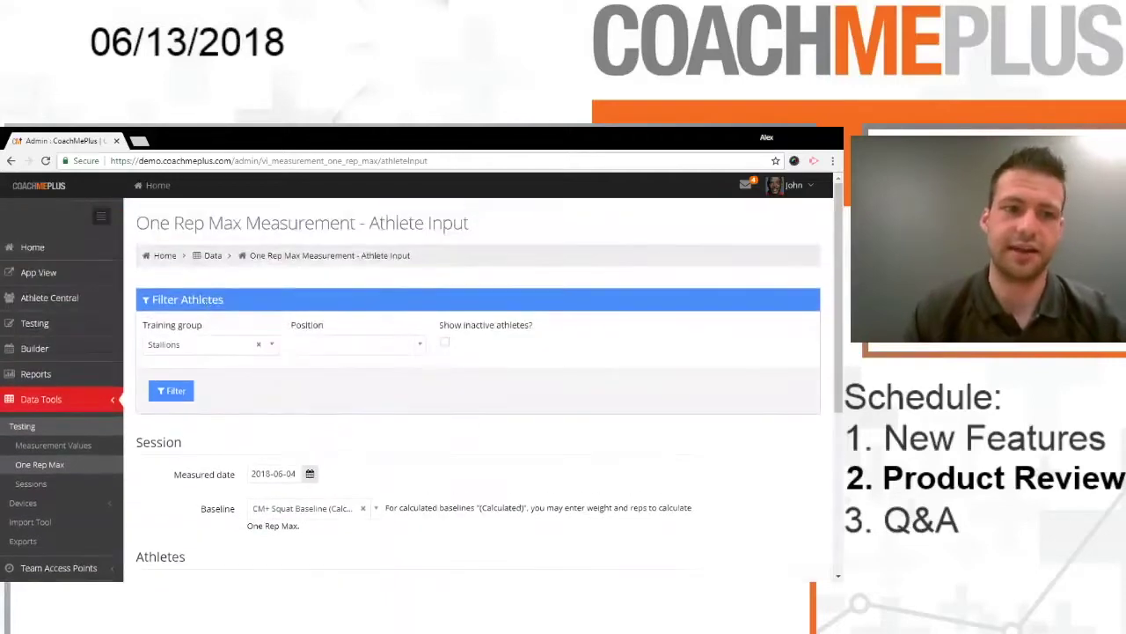
Step: Create a new exercise titled CM+ Squat in the Builder's exercise library
click(82, 349)
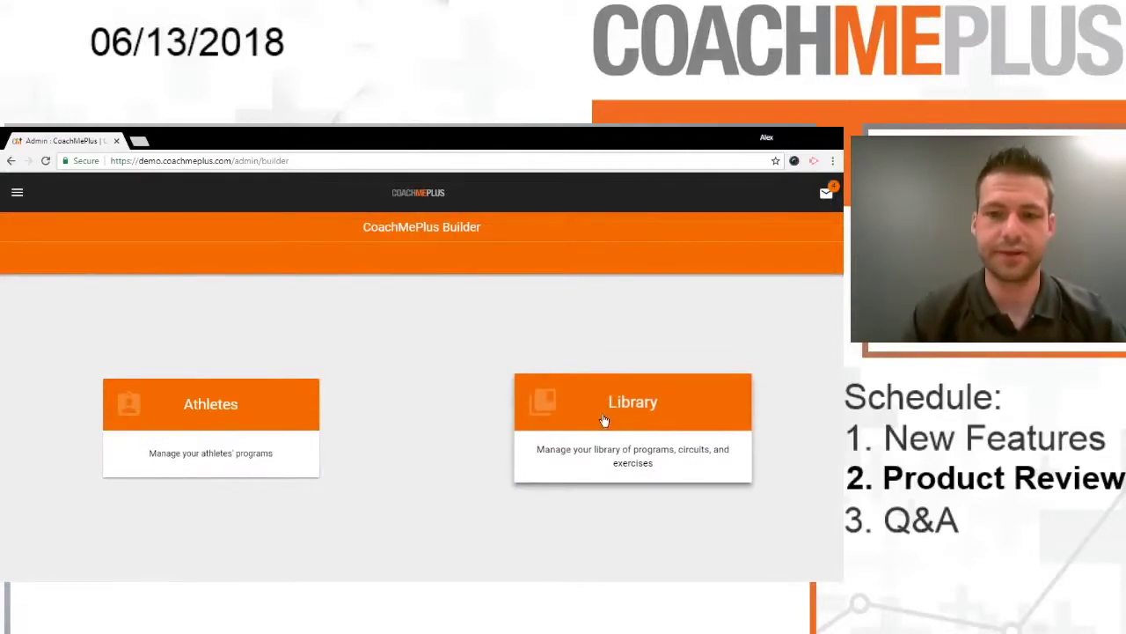
click(604, 421)
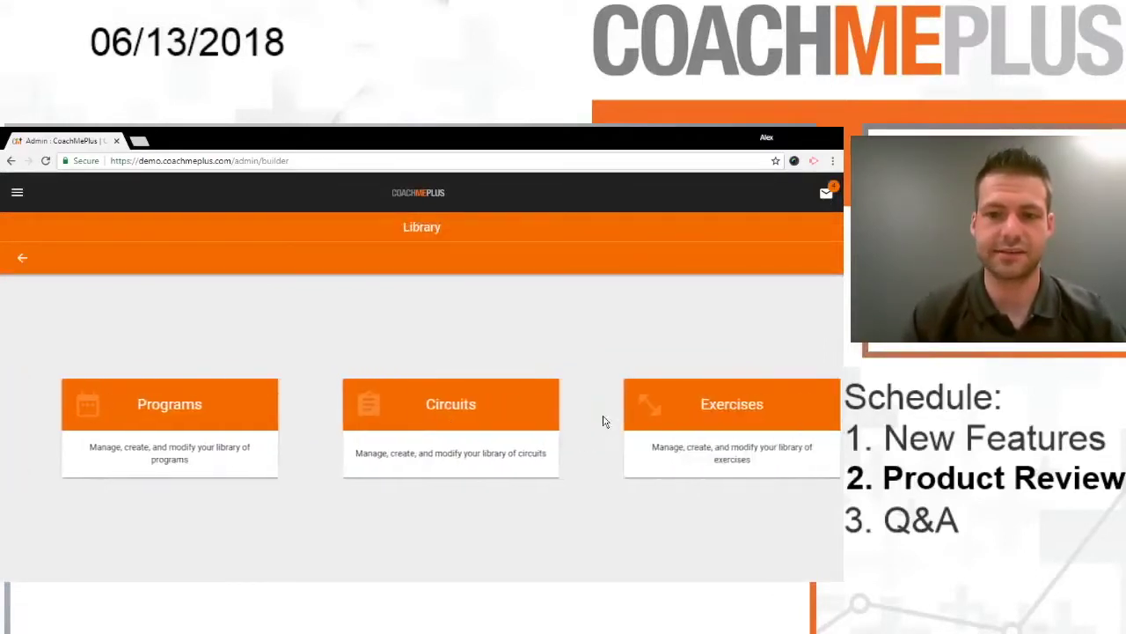
click(674, 422)
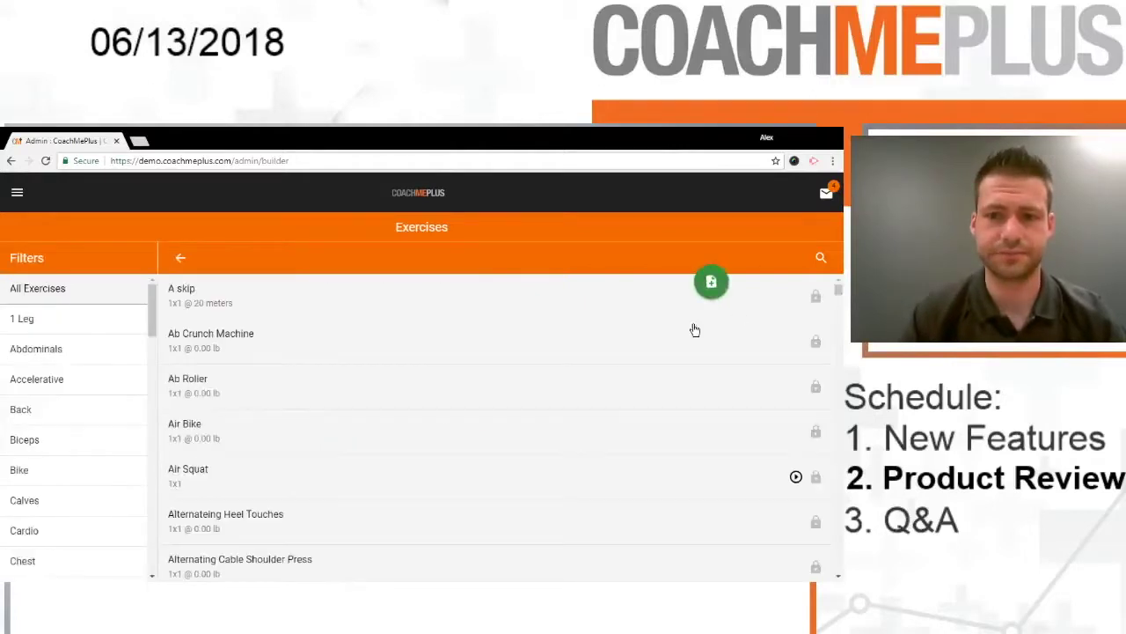
click(711, 281)
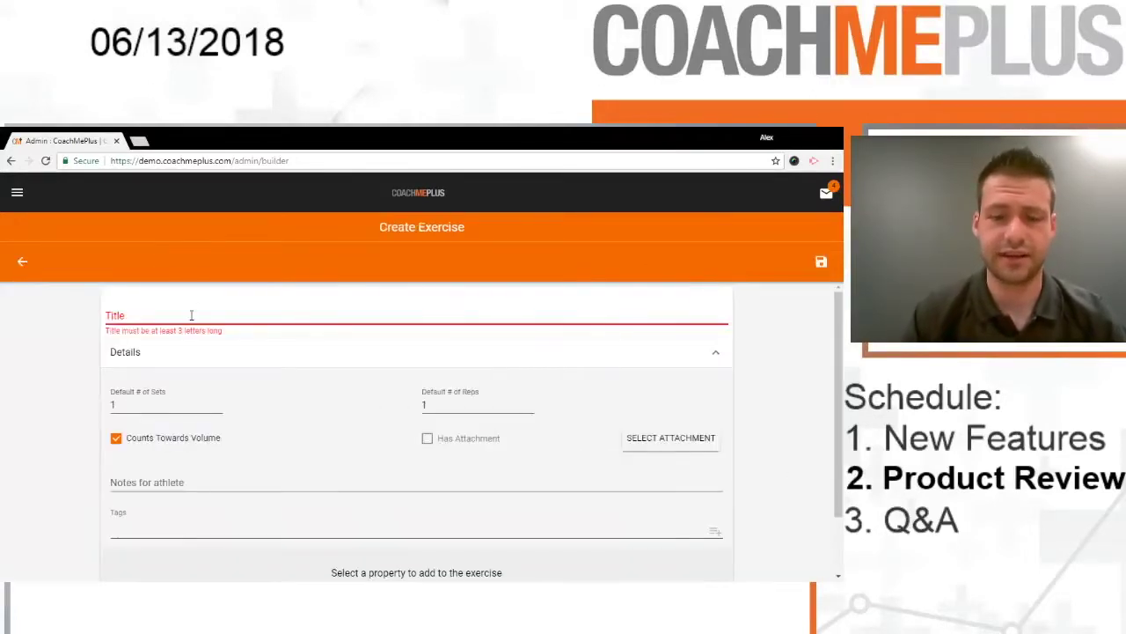
text(CM+ Squat)
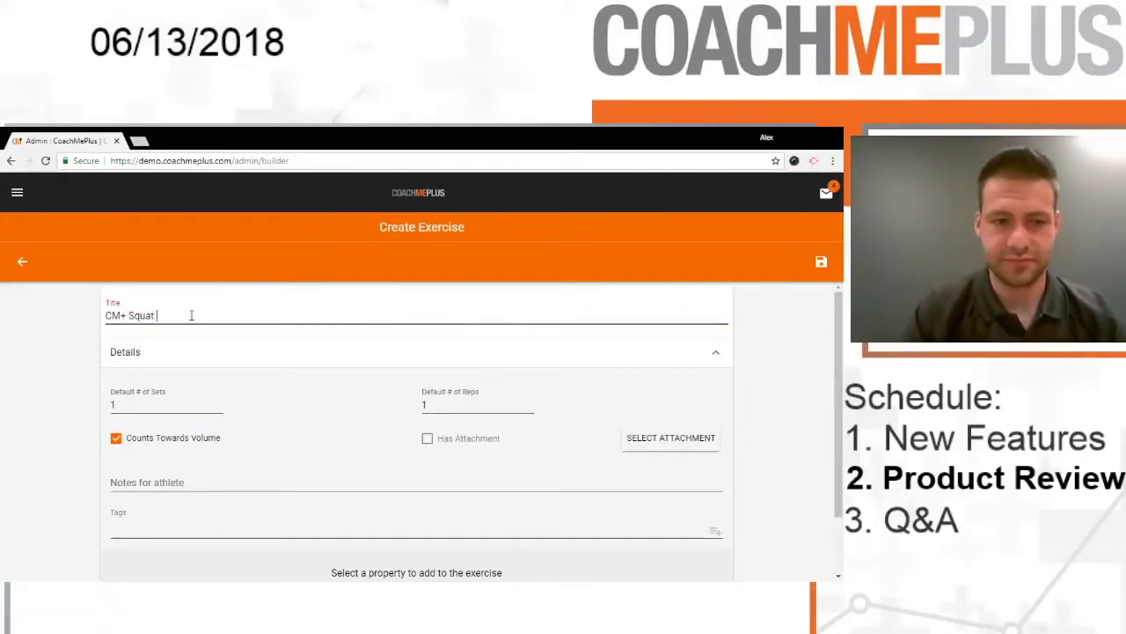
Step: Set the exercise's default number of sets to 3 and default number of reps to 8
scroll(164, 300, down, 1)
scroll(165, 300, up, 1)
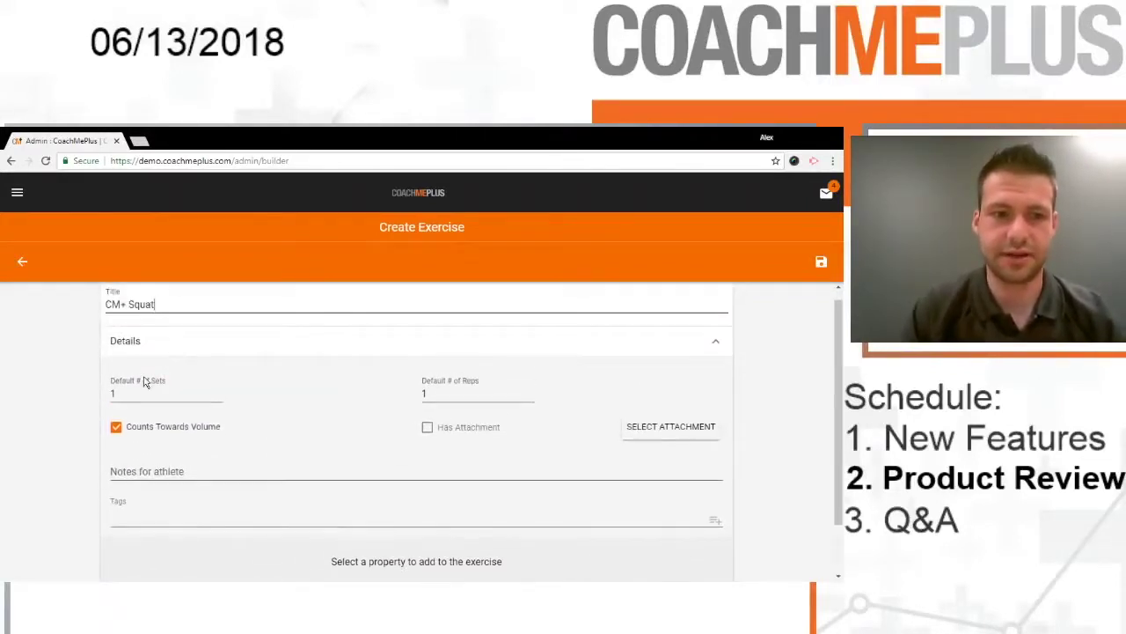
click(141, 394)
key(BackSpace)
text(3)
key(Tab)
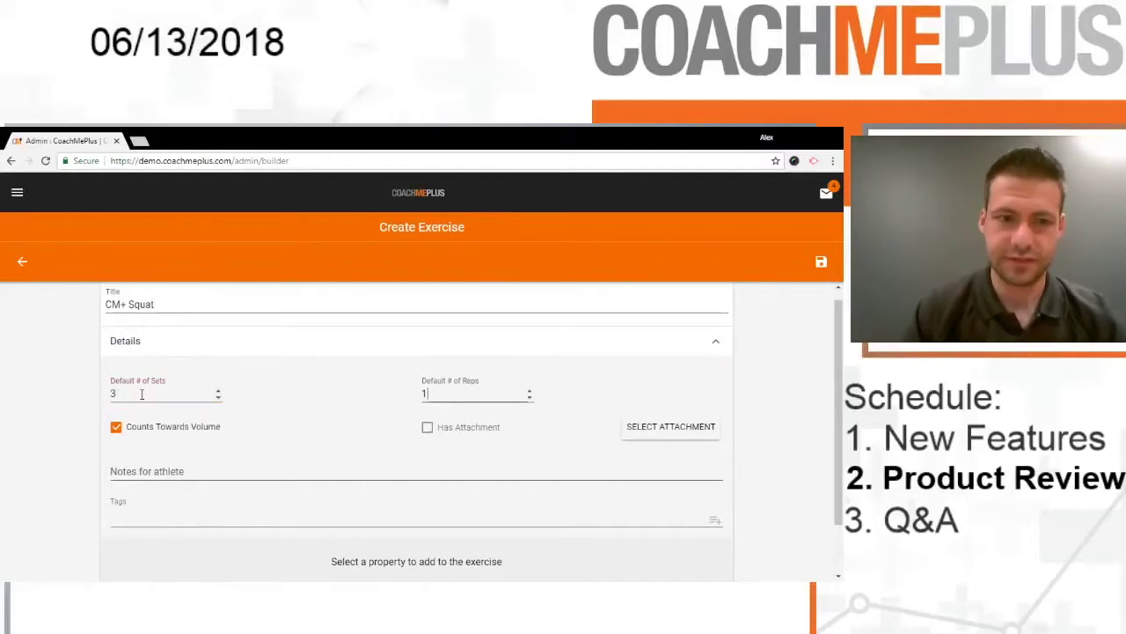
key(BackSpace)
text(8)
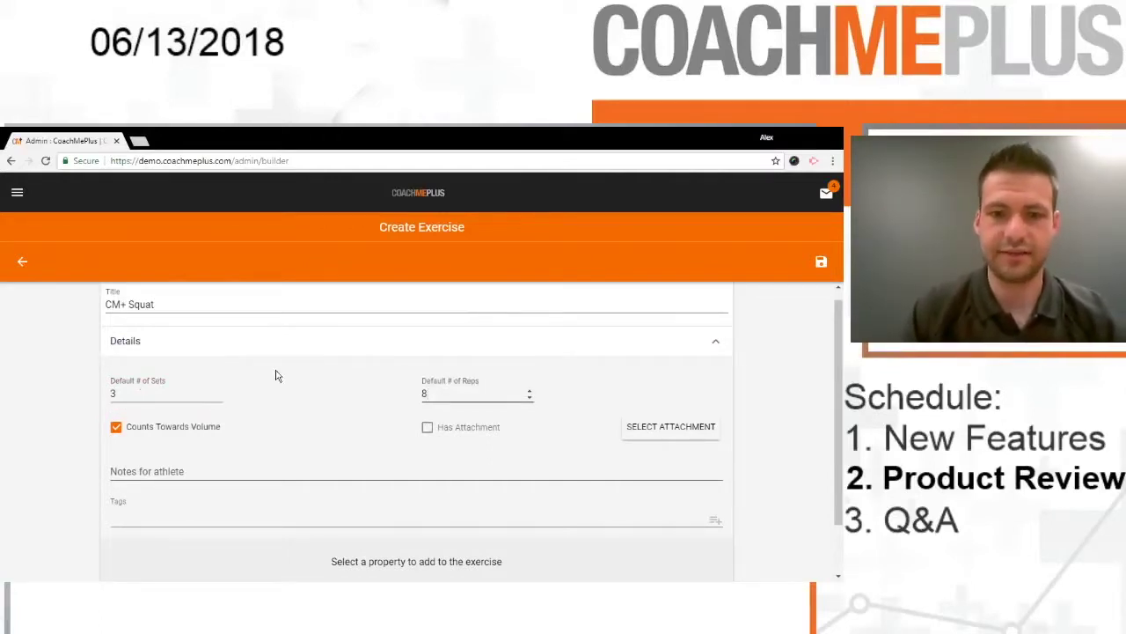
Step: Tag the exercise with Squat
scroll(276, 447, down, 1)
click(304, 408)
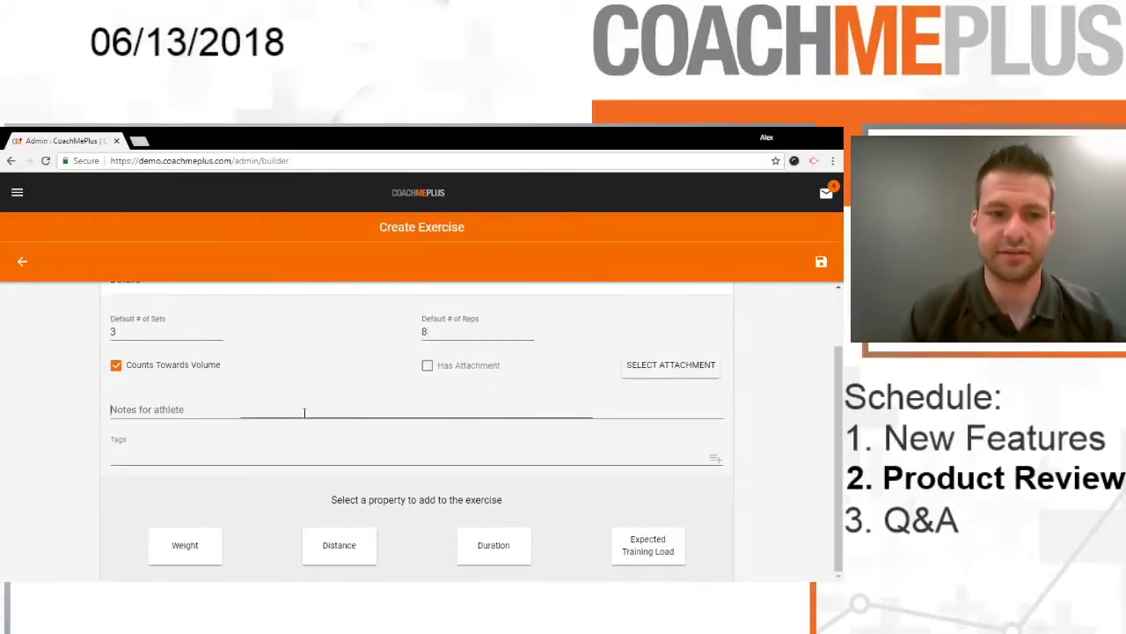
click(143, 449)
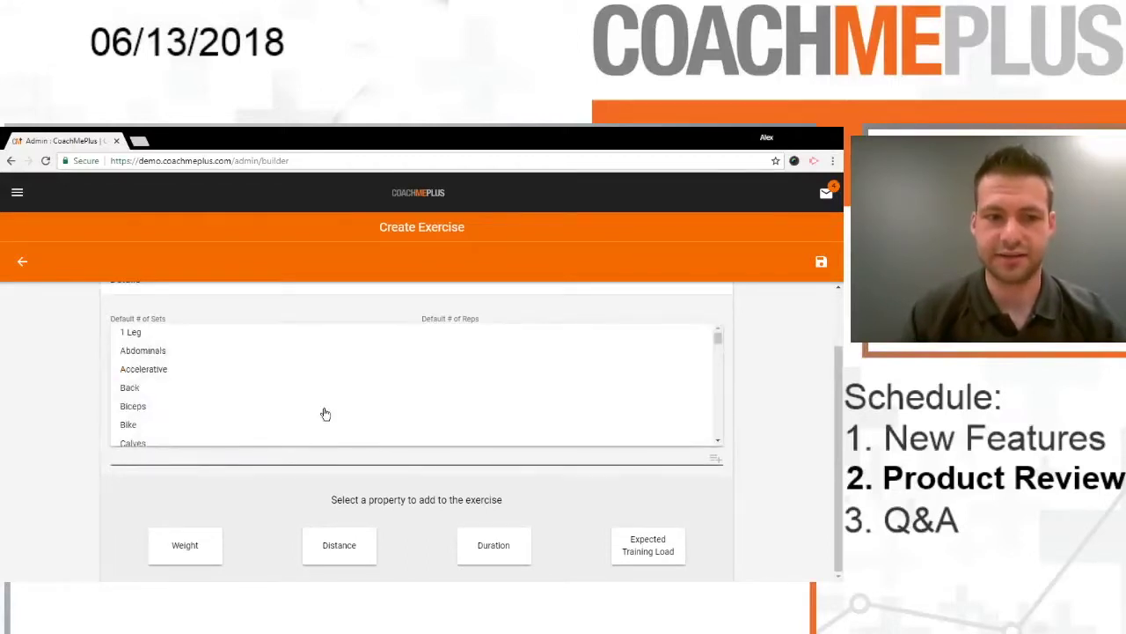
text(Squat)
click(220, 337)
click(88, 356)
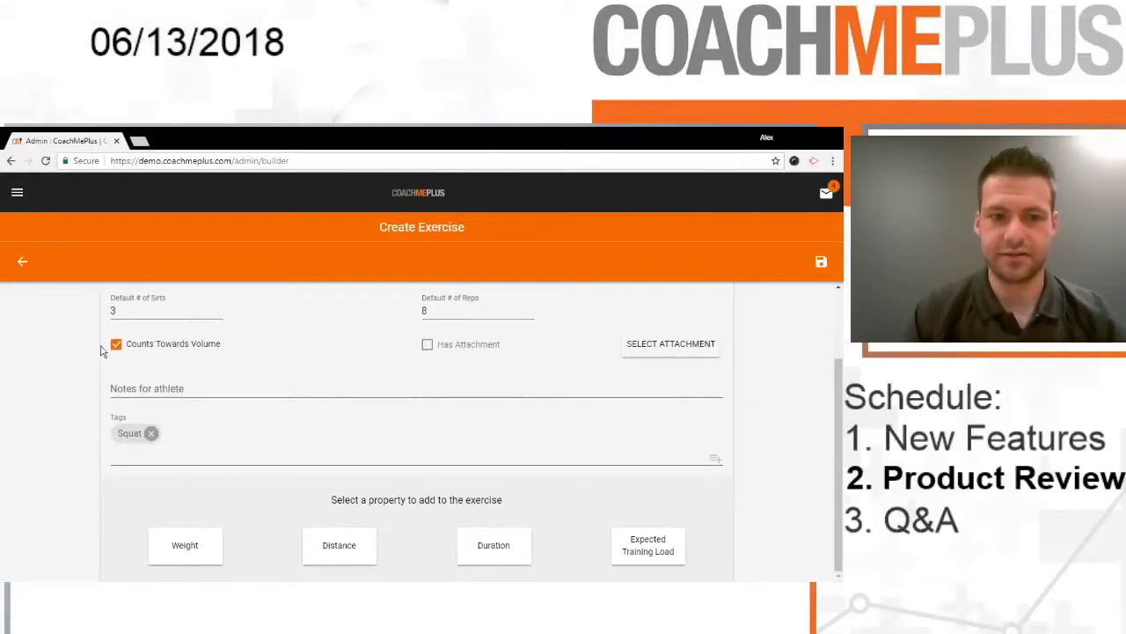
Step: Add the Weight property to the exercise and set its One Rep Max to 100%
click(184, 543)
scroll(490, 432, down, 2)
click(333, 409)
text(100)
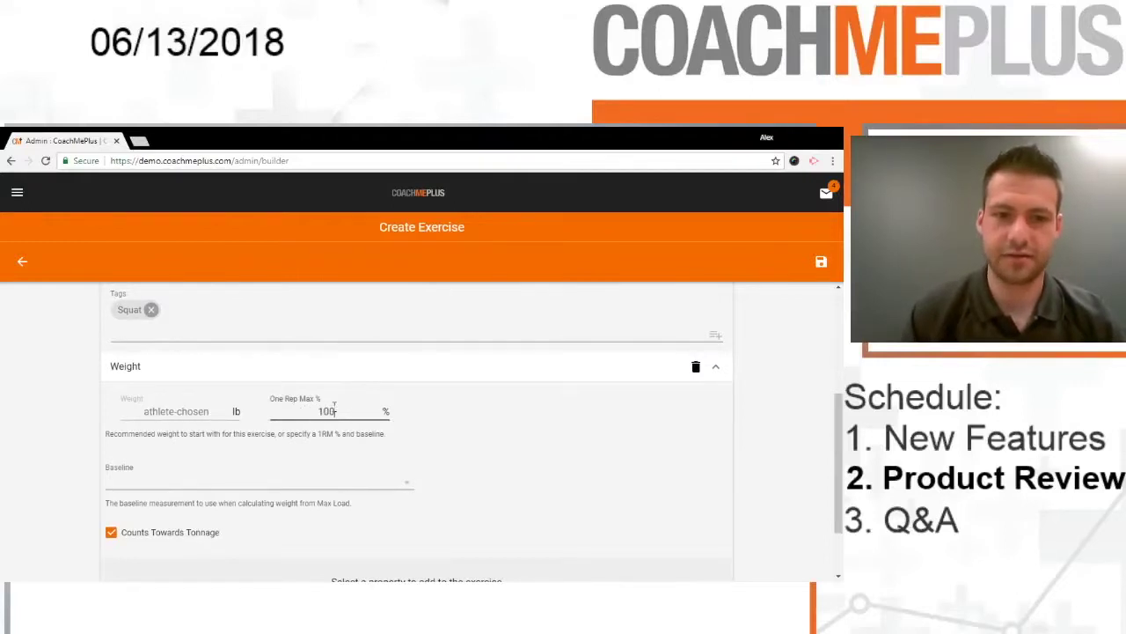
Step: Set the weight's baseline to CM+ Squat Baseline (Calculated) and save the exercise
scroll(385, 440, down, 1)
click(178, 403)
scroll(305, 483, down, 3)
scroll(284, 501, up, 3)
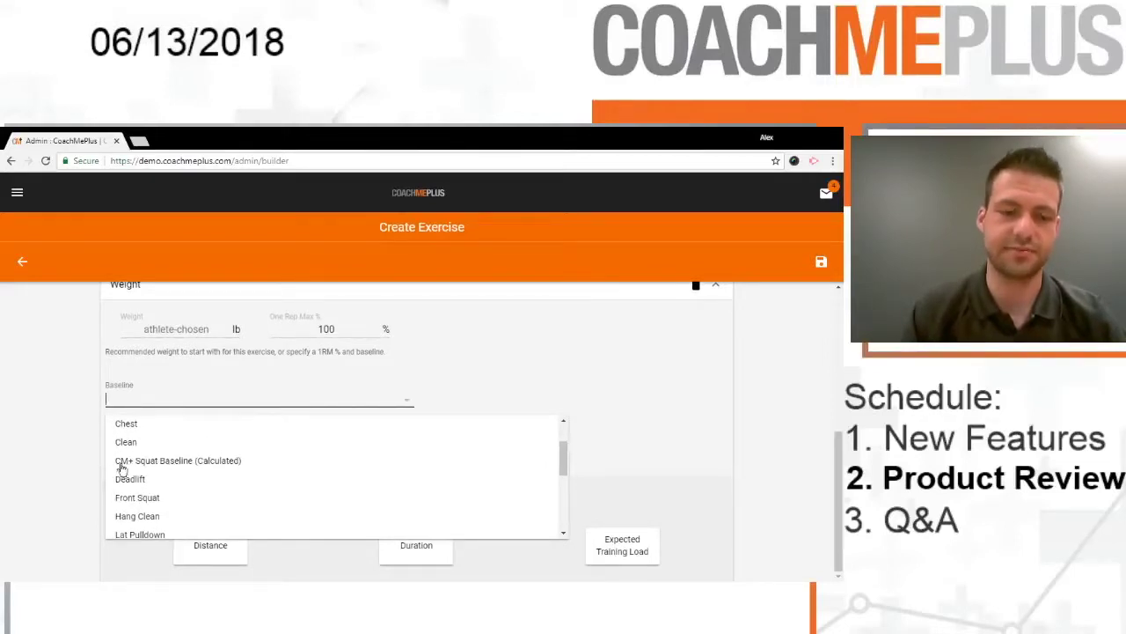
click(175, 462)
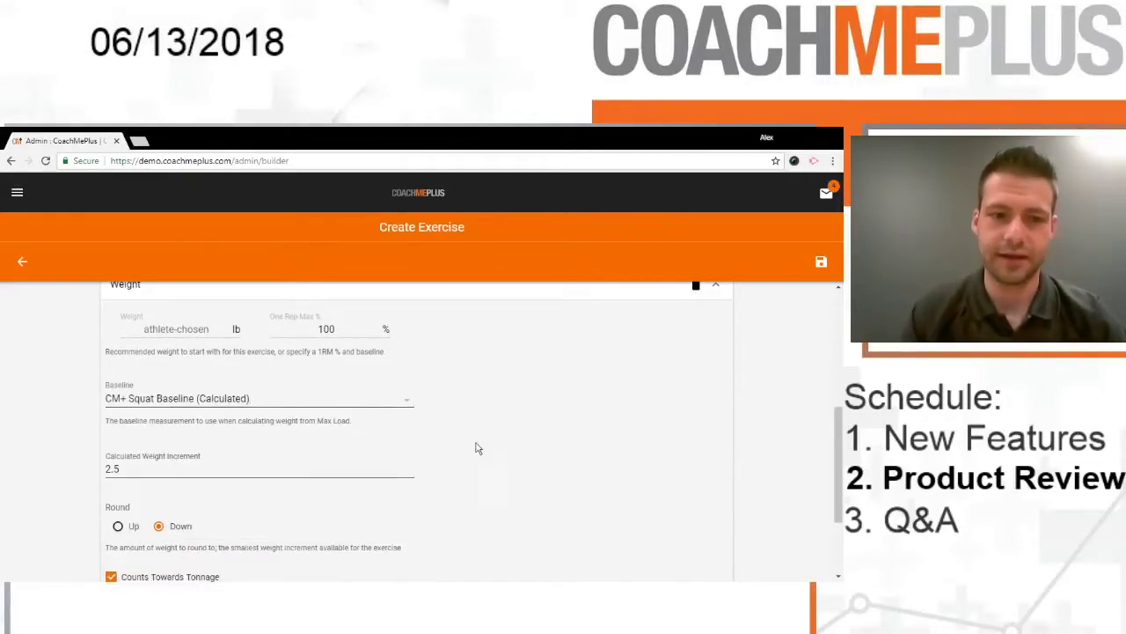
scroll(482, 445, down, 2)
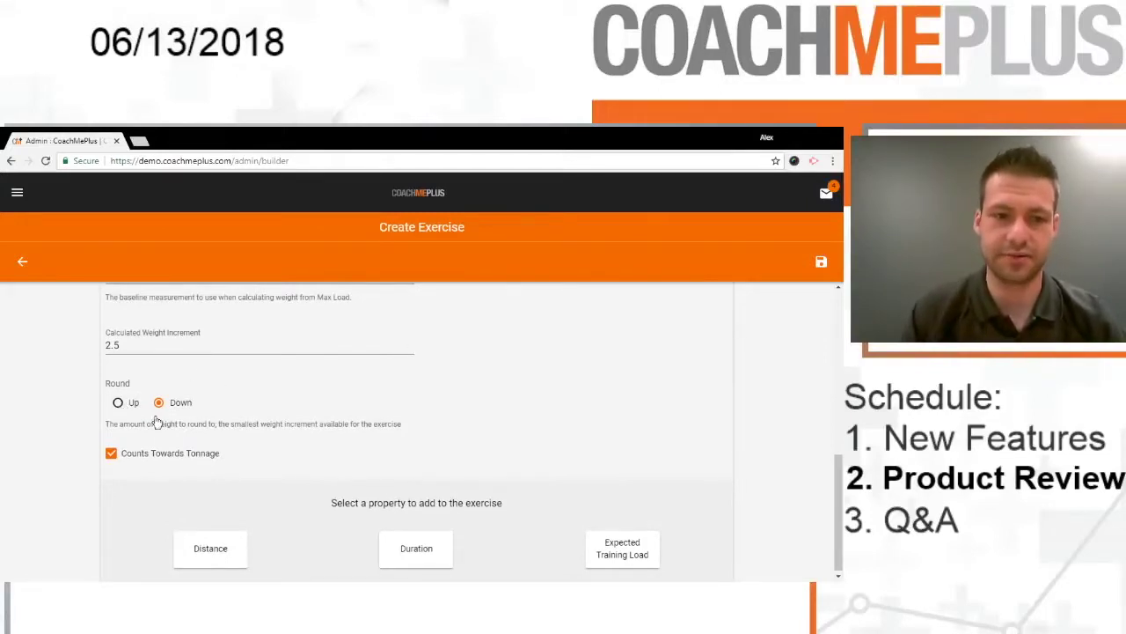
scroll(671, 420, up, 6)
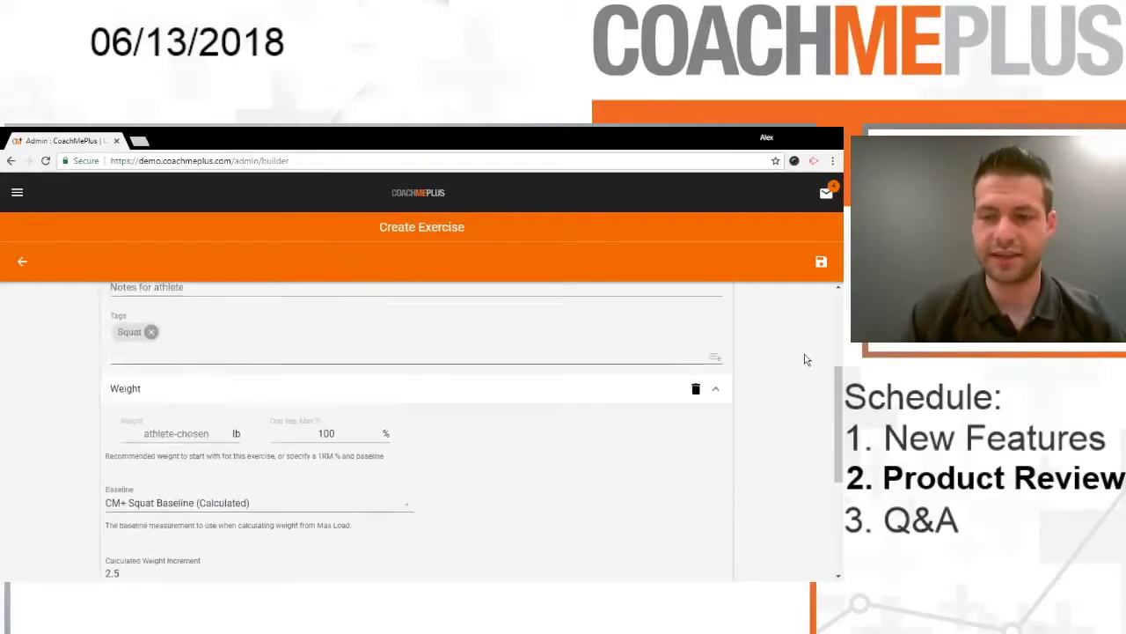
click(822, 264)
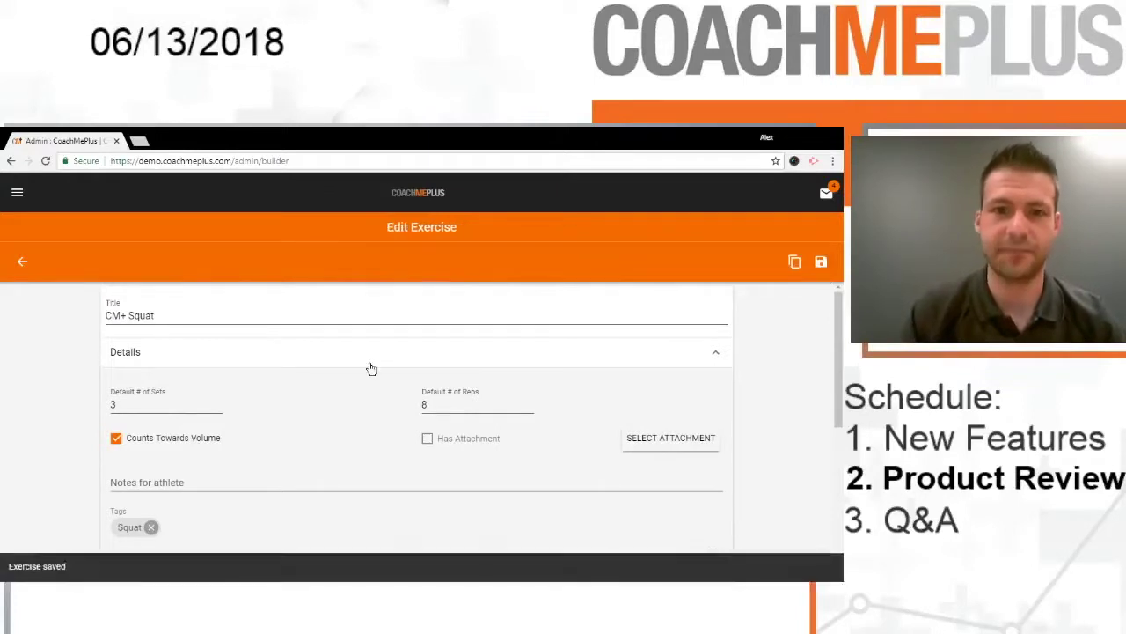
Step: Create and save a library program titled CM+ 1RM Program with the default start date 06/13/2018
click(25, 262)
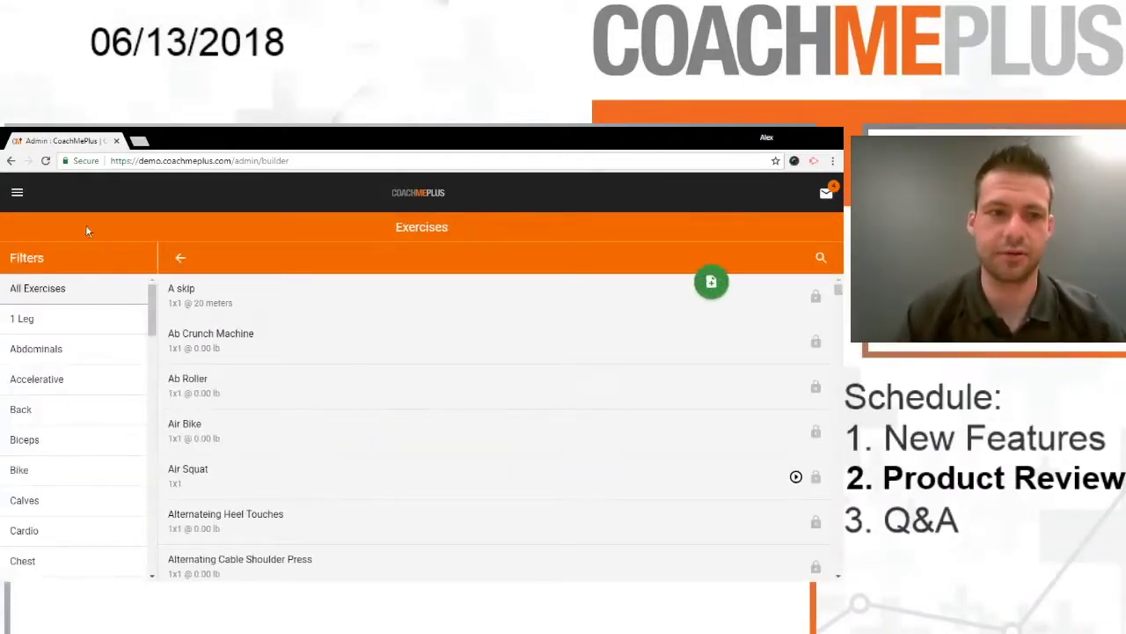
click(180, 257)
click(151, 447)
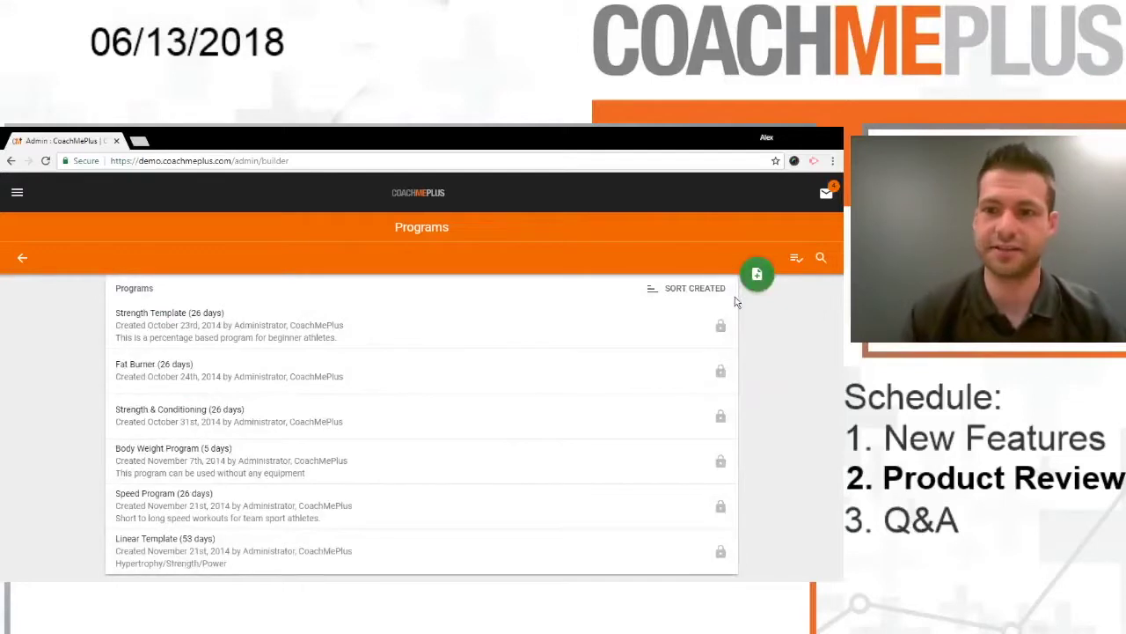
click(757, 278)
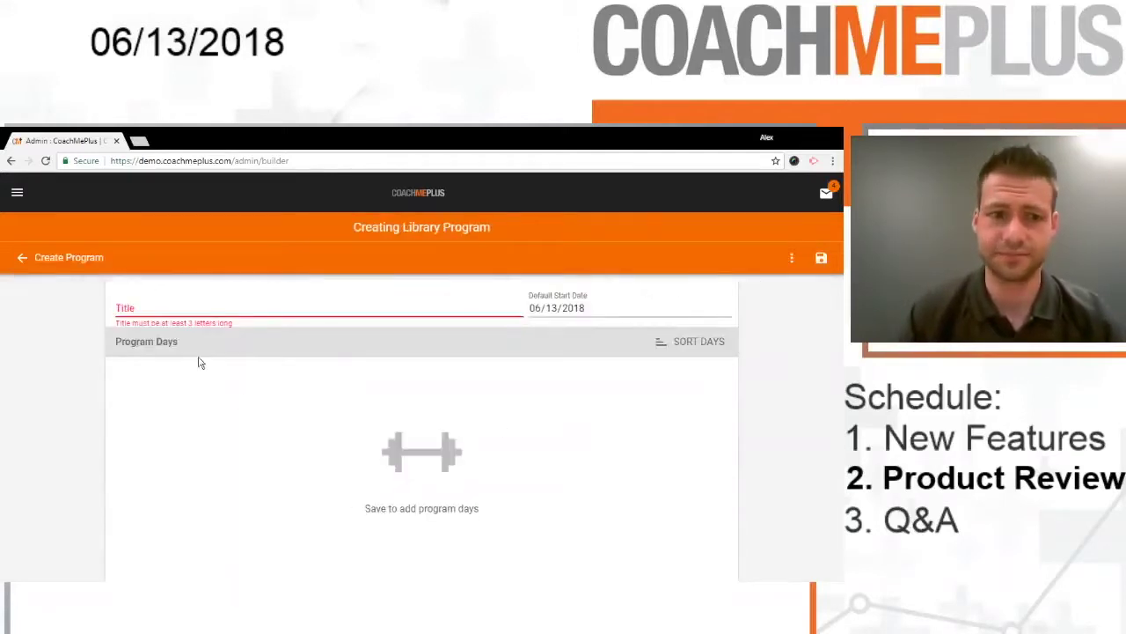
click(204, 304)
text(CM+)
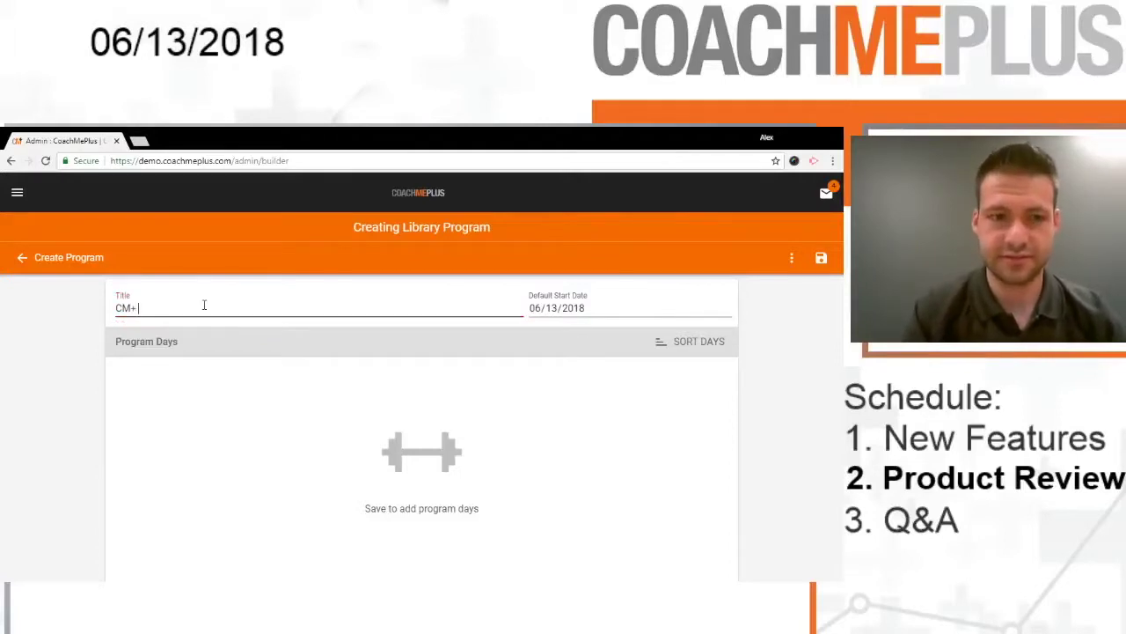
text(RM Program)
click(726, 313)
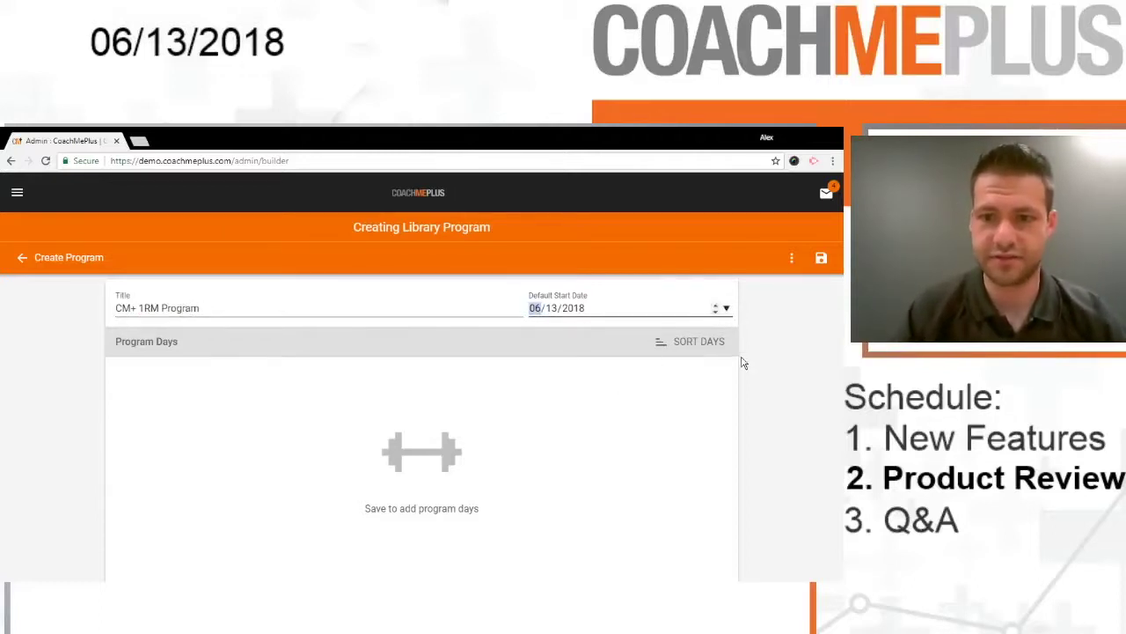
click(821, 257)
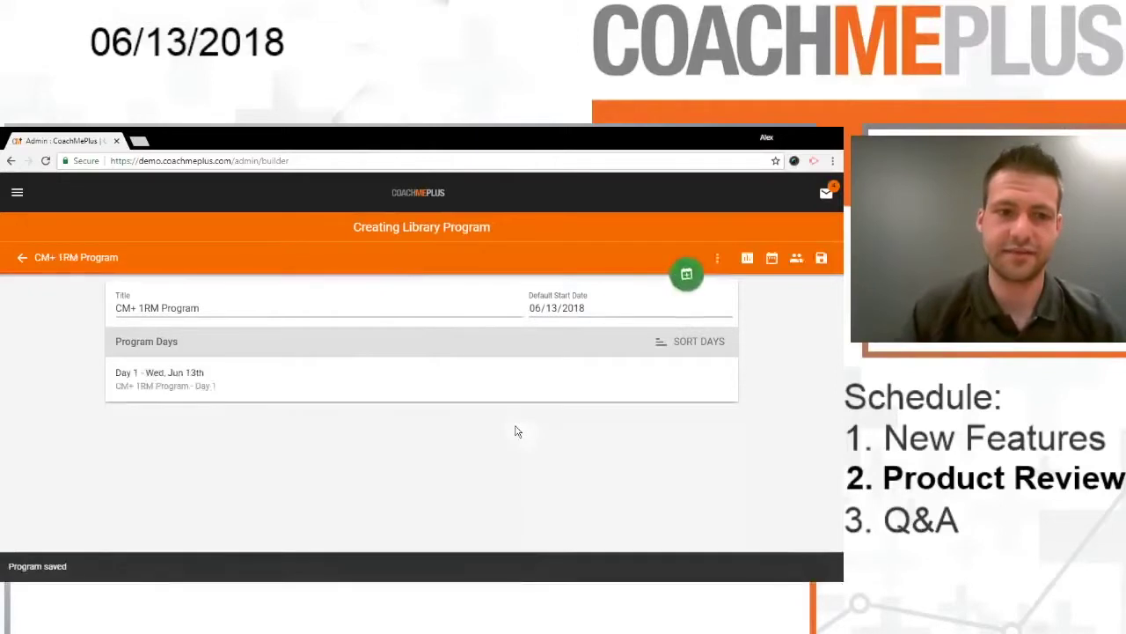
Step: Add the CM+ Squat exercise from the Squat filter to Day 1 of the program and save the day
click(312, 390)
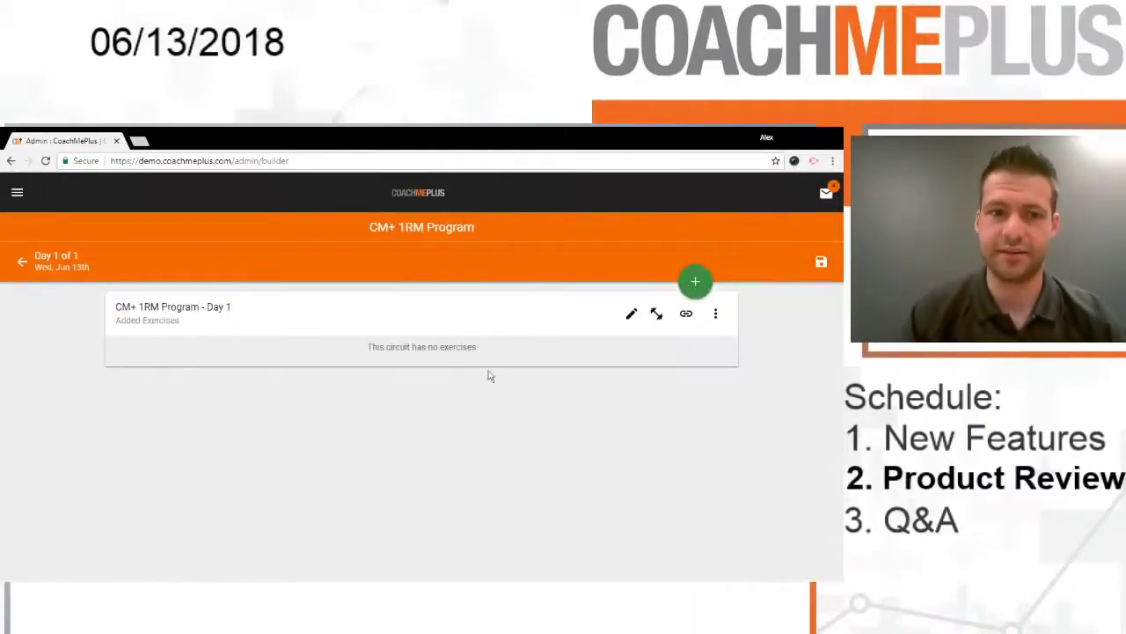
click(657, 314)
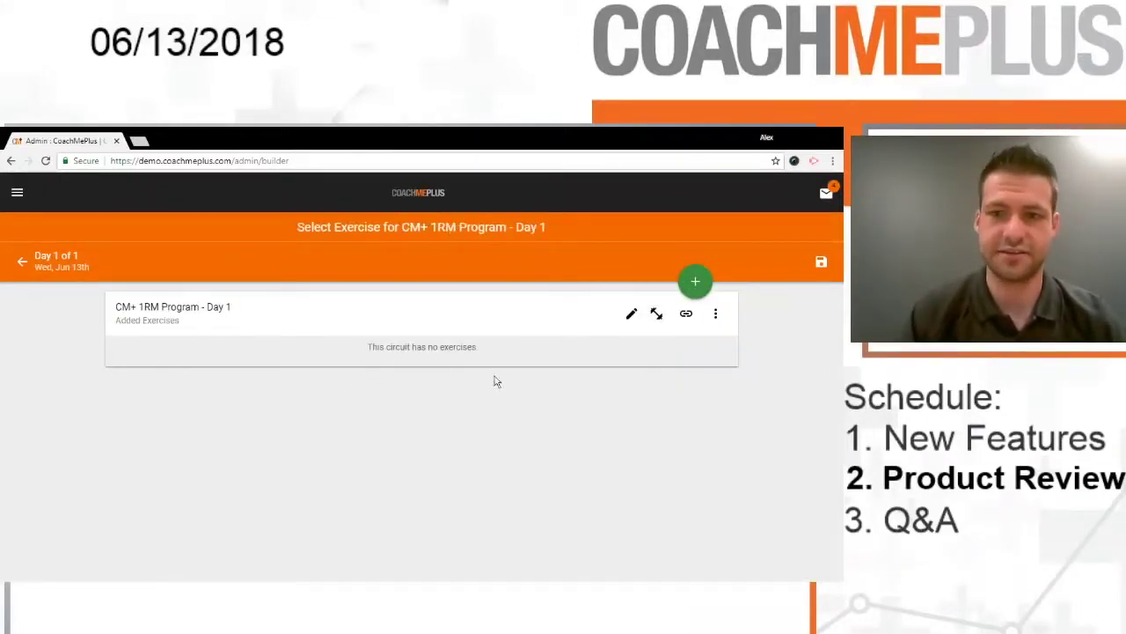
scroll(77, 379, down, 2)
scroll(77, 379, down, 9)
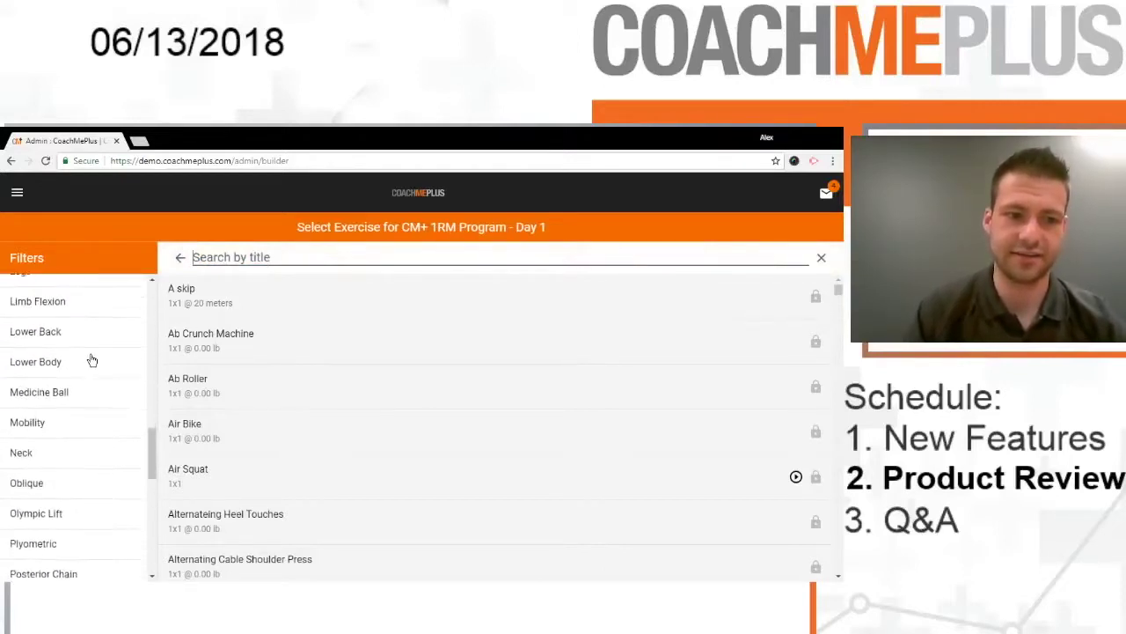
scroll(92, 360, down, 5)
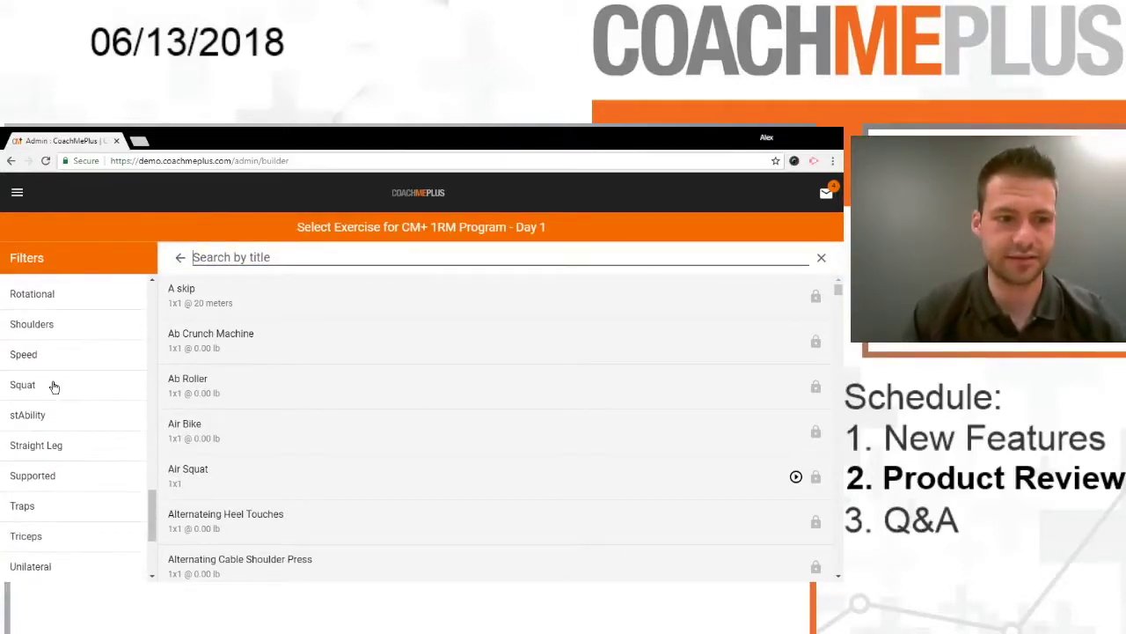
click(22, 385)
click(321, 308)
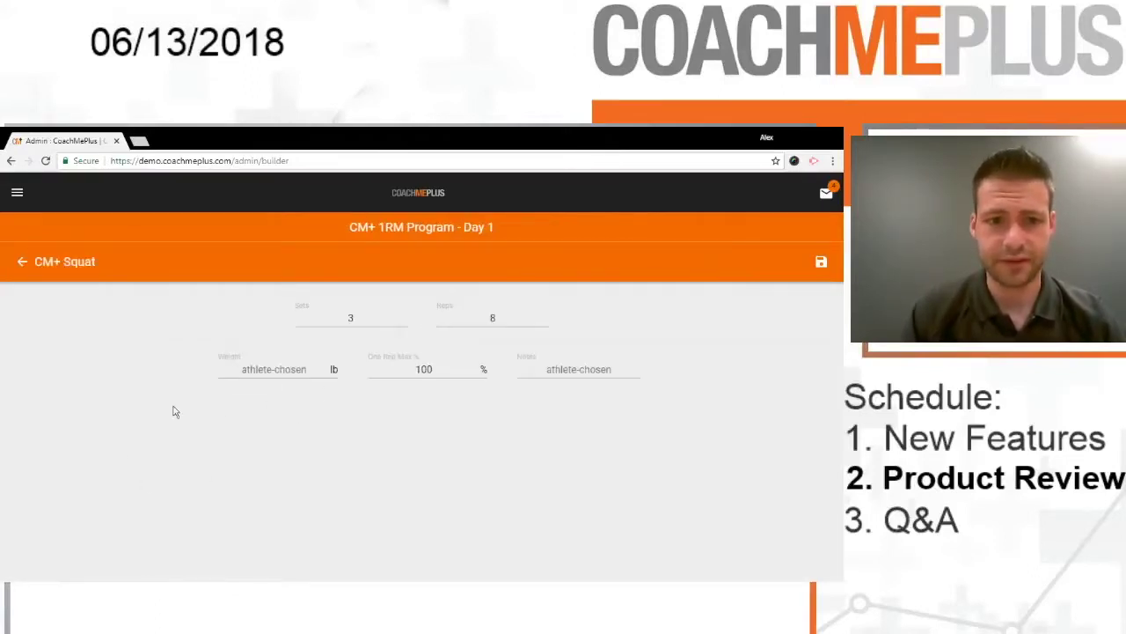
click(821, 262)
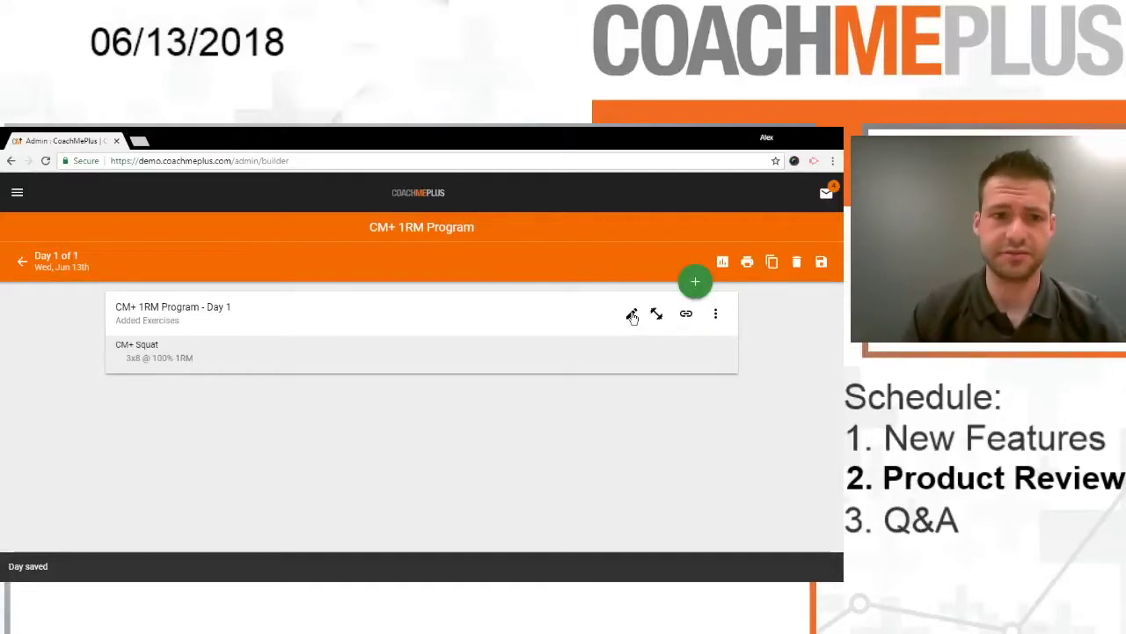
Step: Edit the Day 1 circuit and create a set progression for CM+ Squat
click(632, 315)
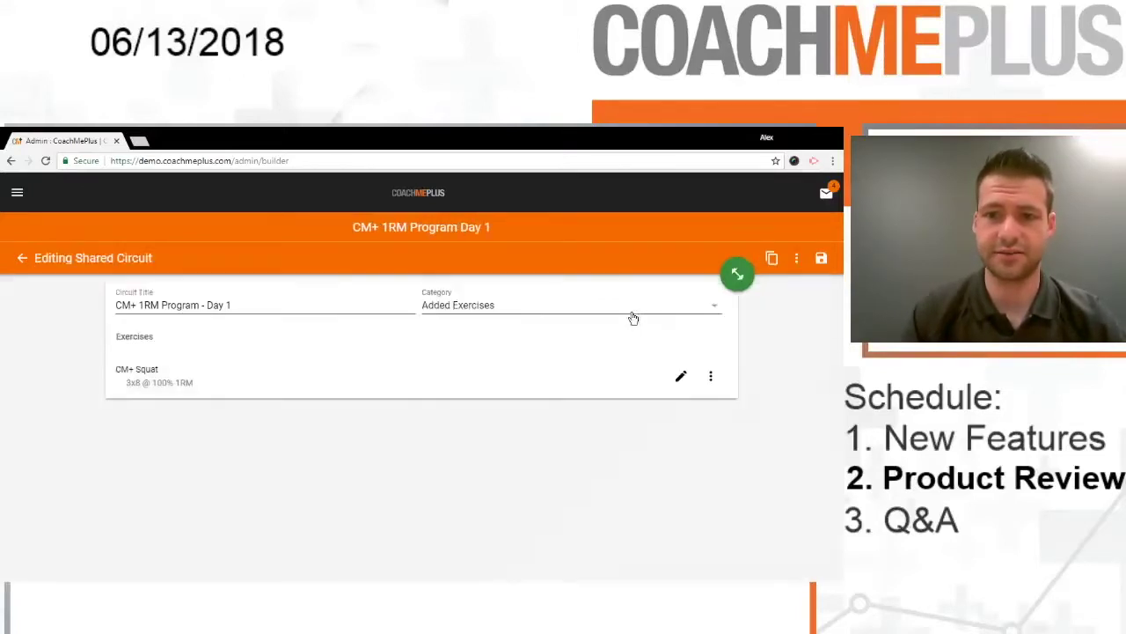
click(711, 378)
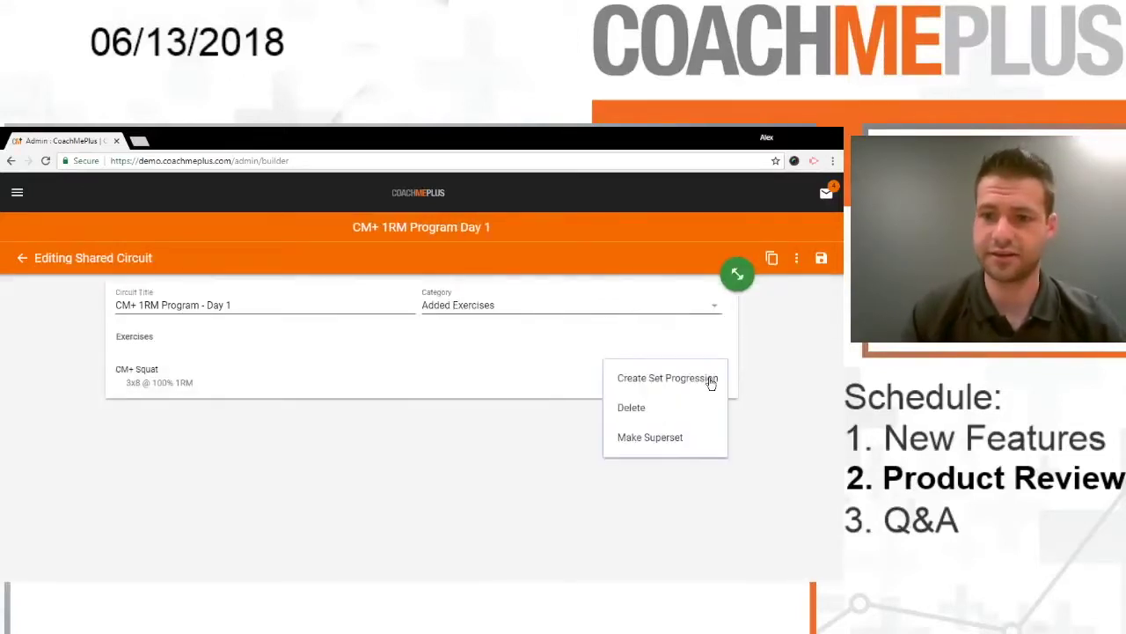
click(651, 381)
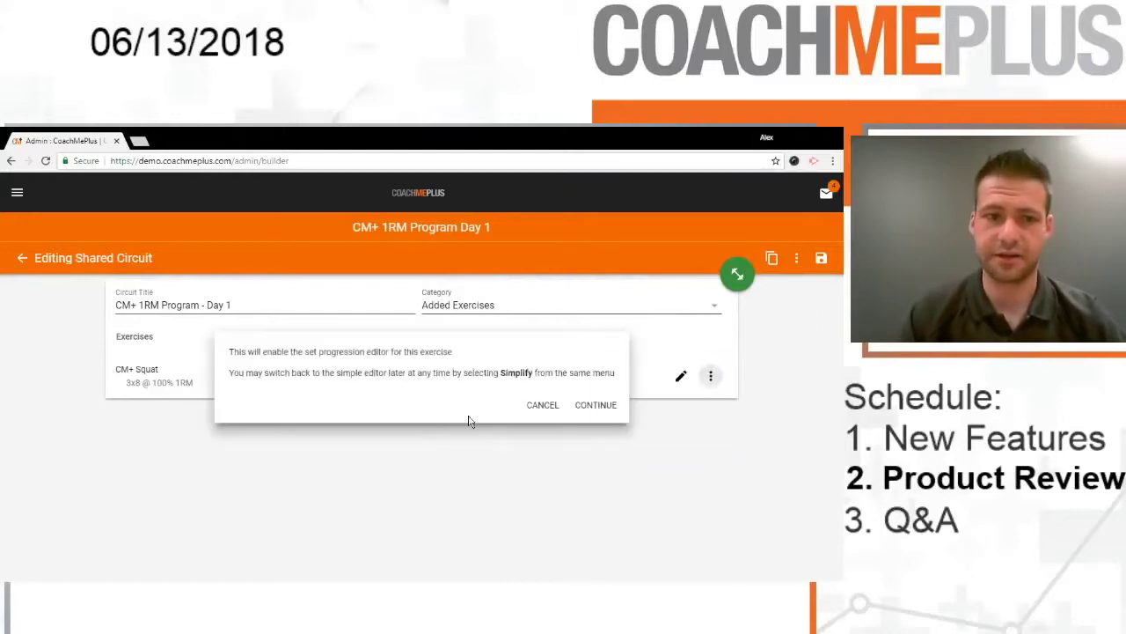
click(590, 411)
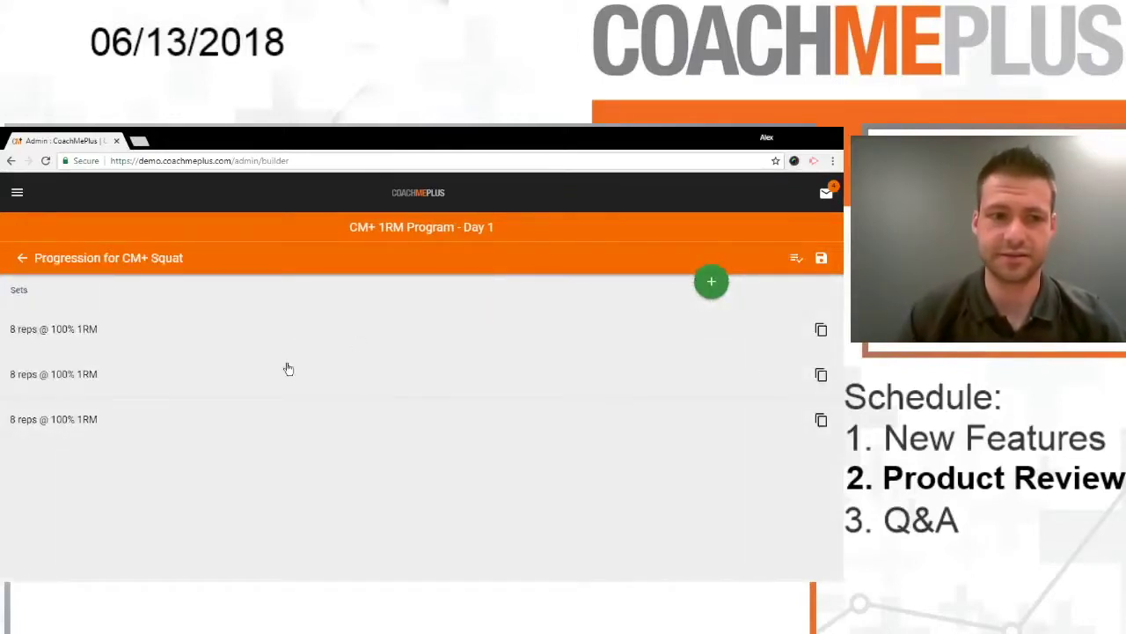
Step: Change the second set of the progression to 5 reps at 90% of one rep max and save it
click(178, 377)
click(445, 321)
key(BackSpace)
text(5)
click(438, 369)
key(BackSpace)
text(90)
click(821, 262)
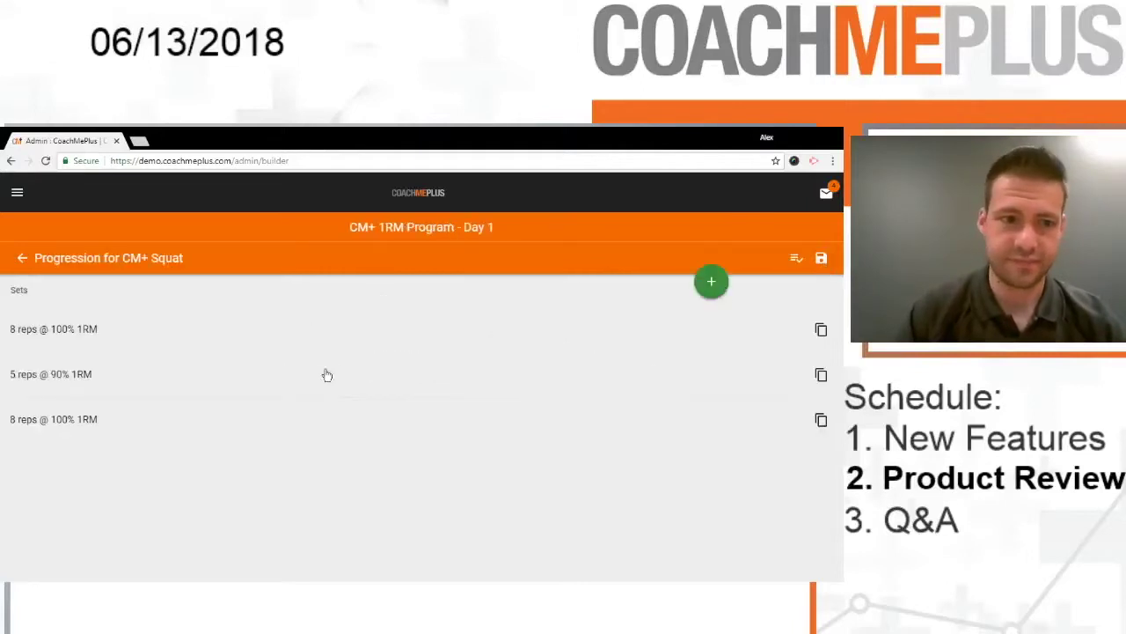
Step: Change the third set of the progression to 5 reps at 80% of one rep max and save it
click(331, 420)
text(5)
click(405, 377)
click(404, 368)
double_click(423, 369)
text(80)
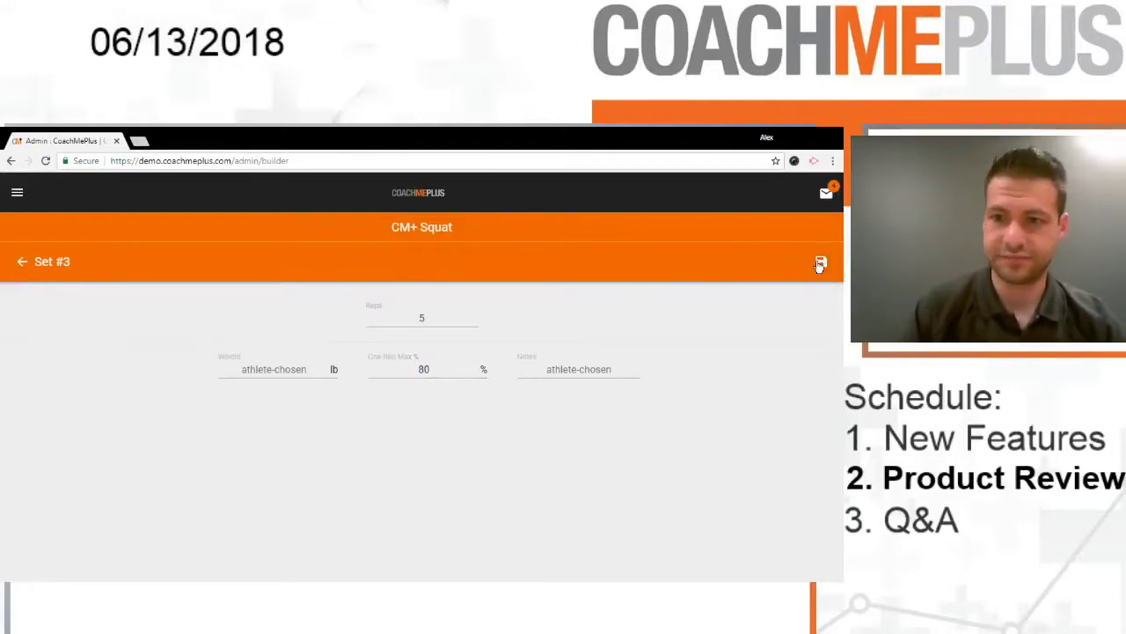
click(821, 261)
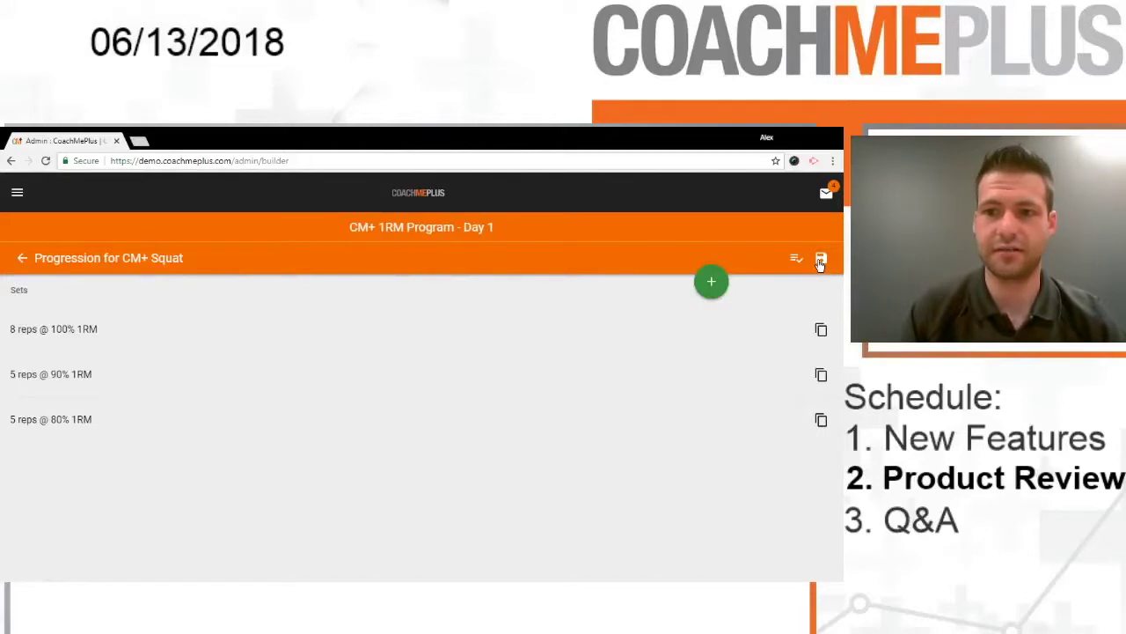
Step: Save the CM+ Squat progression, then save Day 1 and return to the program overview
click(821, 261)
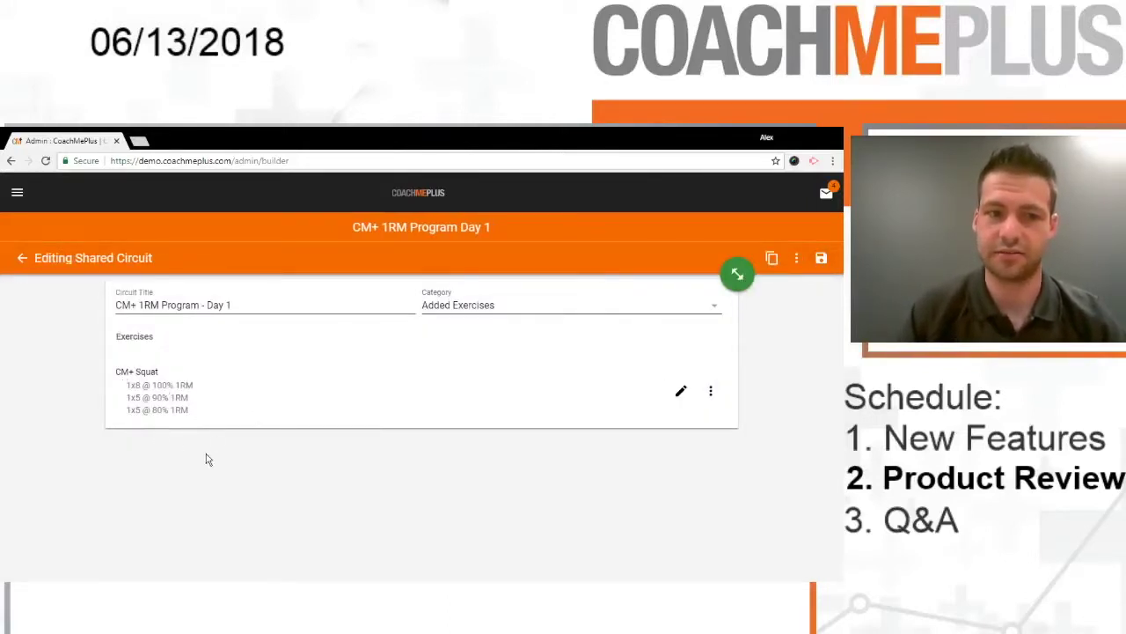
click(24, 258)
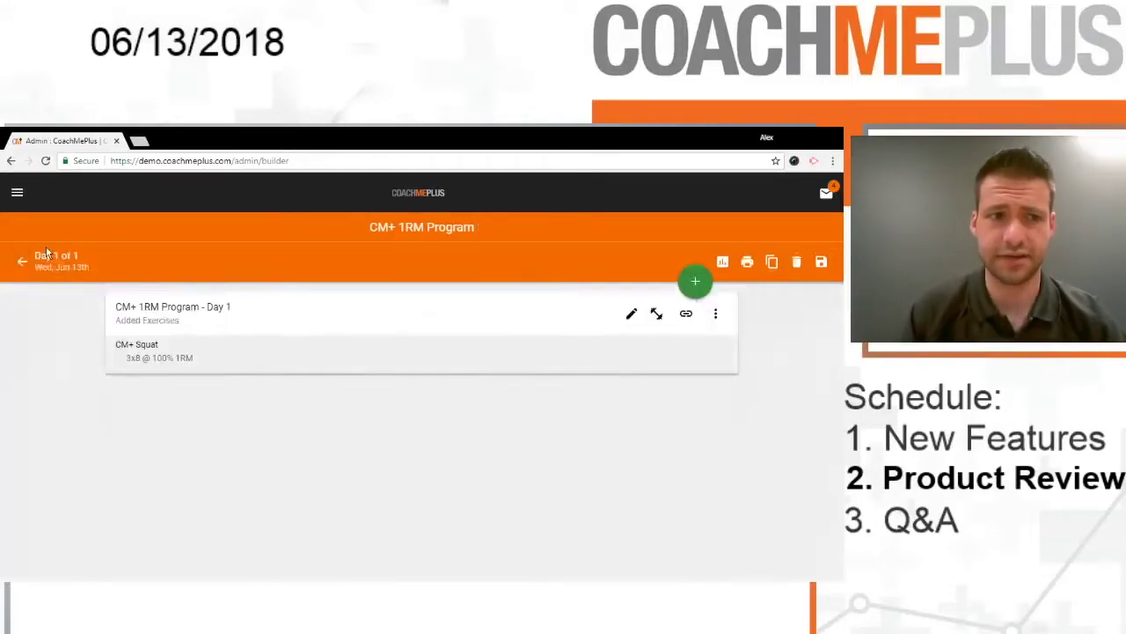
click(821, 261)
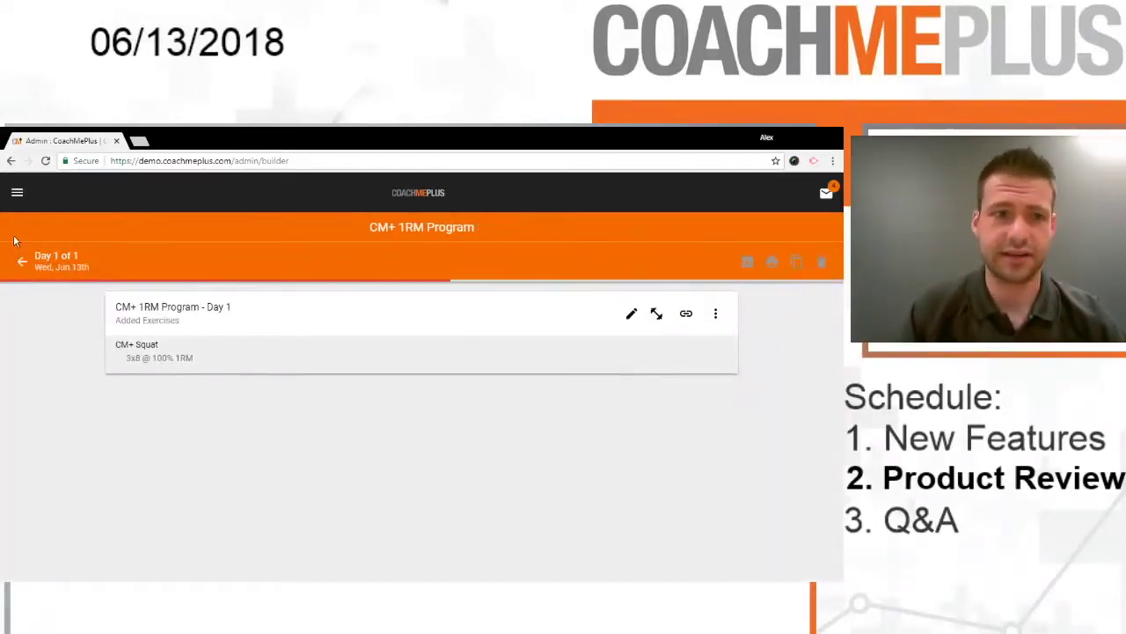
click(35, 269)
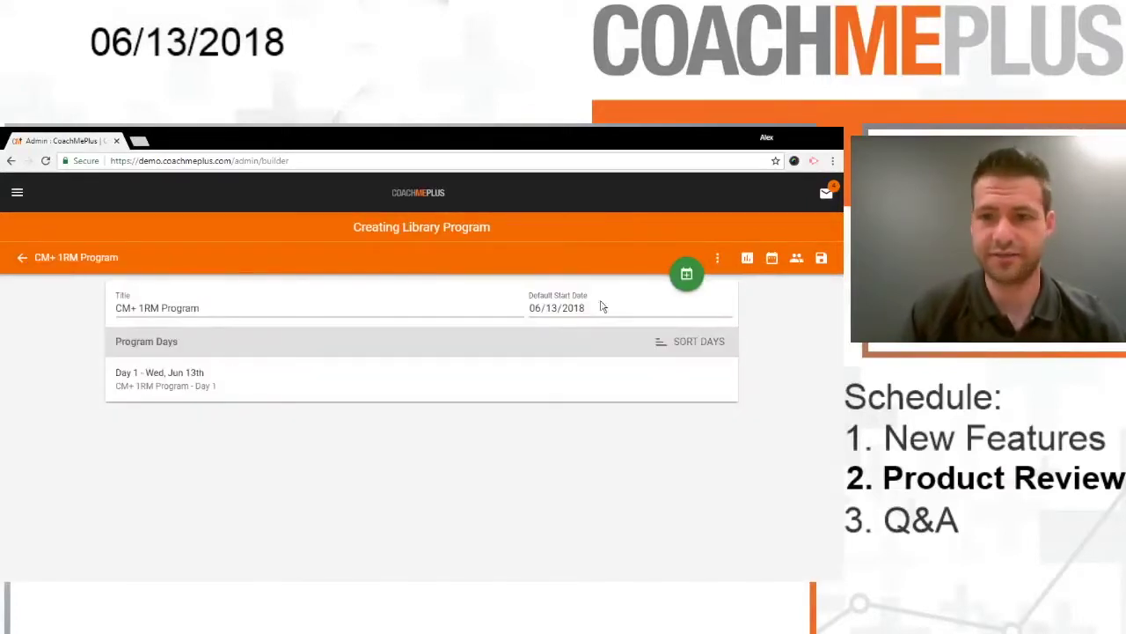
Step: Start assigning athletes to the CM+ 1RM Program and add the whole Stallions > Forwards group
click(796, 260)
click(563, 345)
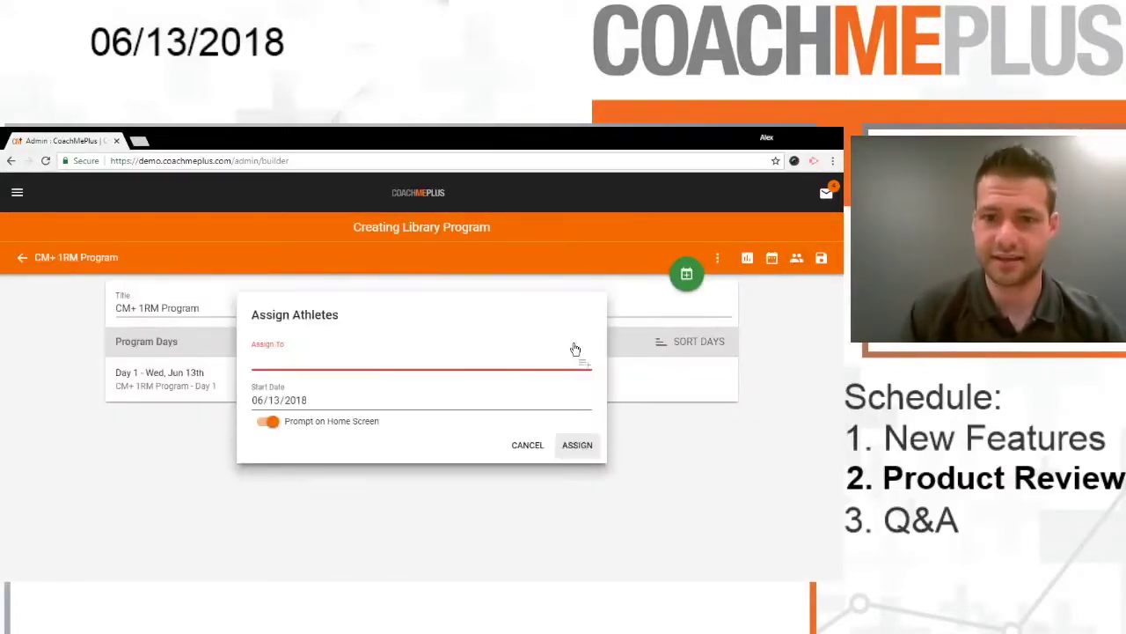
click(377, 360)
scroll(417, 418, down, 10)
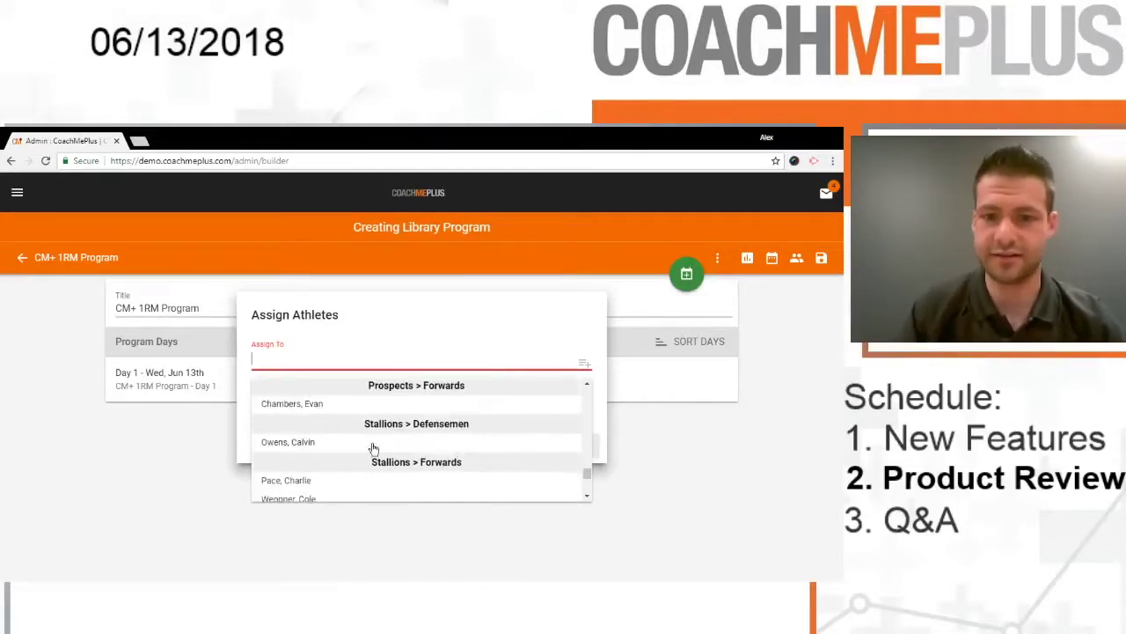
scroll(444, 431, down, 1)
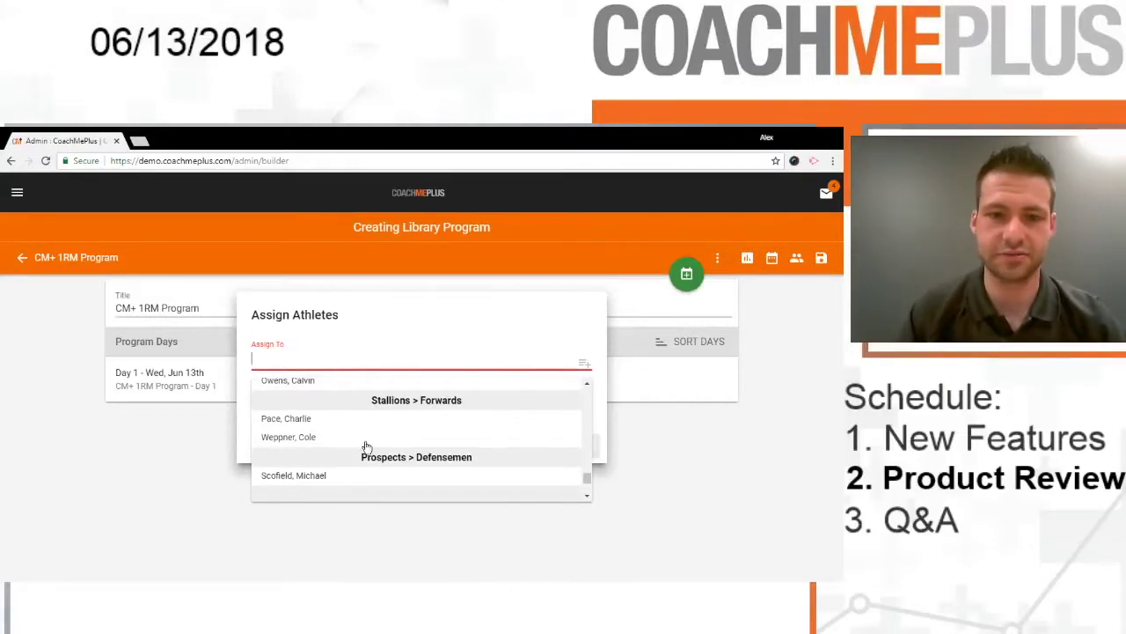
scroll(370, 447, up, 3)
scroll(378, 448, down, 4)
scroll(378, 445, up, 1)
scroll(378, 446, up, 2)
scroll(405, 440, down, 2)
click(397, 435)
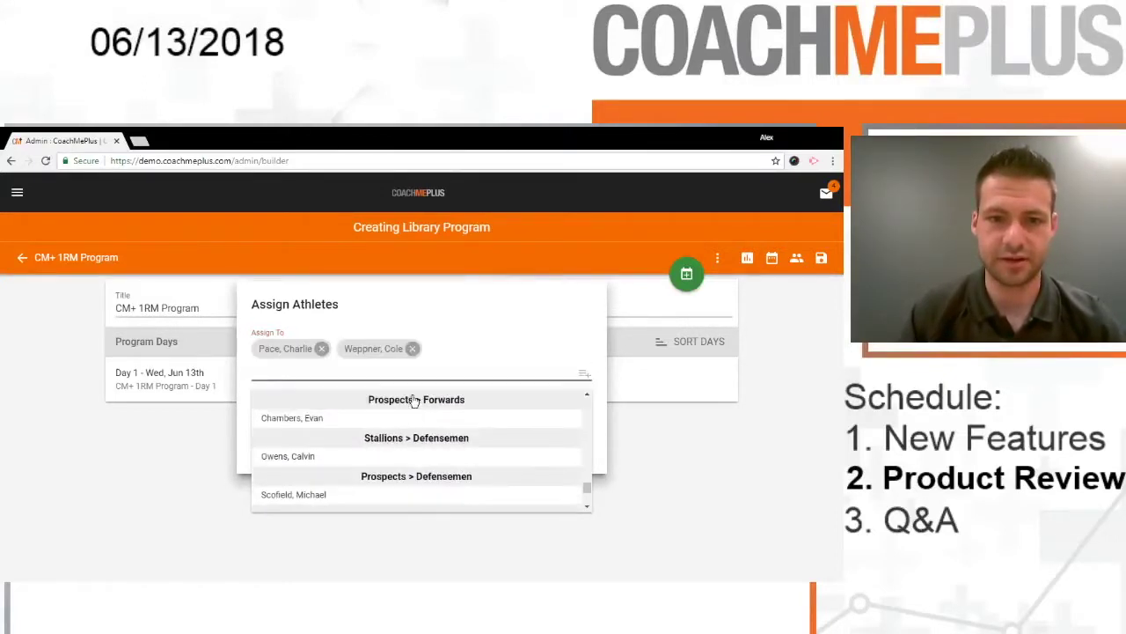
Step: Add the Stallions > Defensemen and Stallions > Goalies groups and assign the program with start date 06/13/2018
click(417, 439)
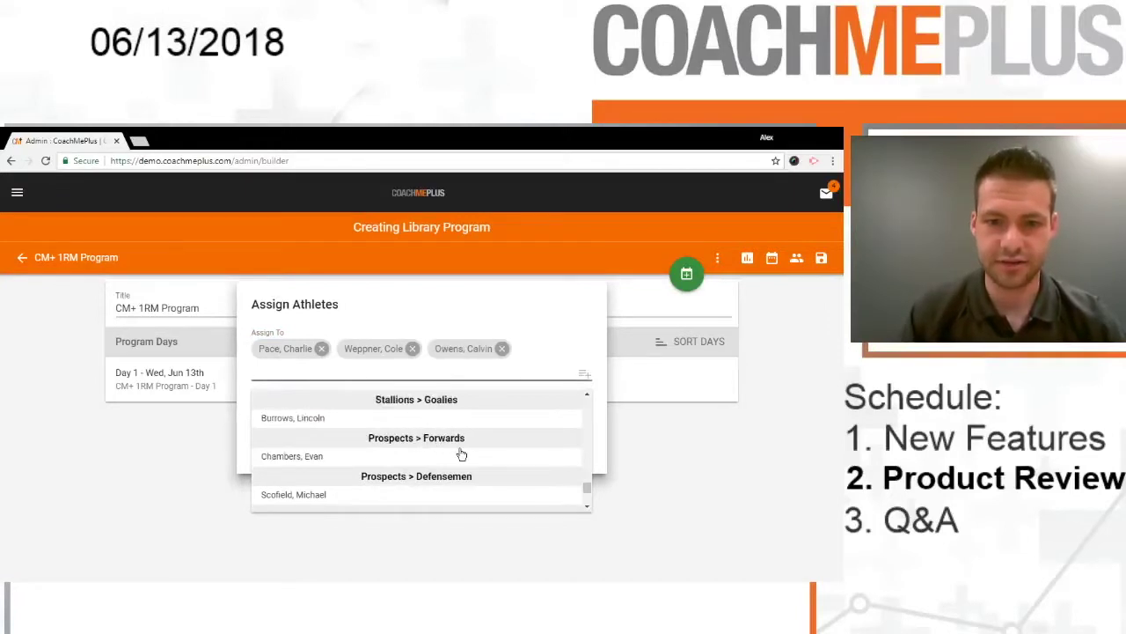
click(446, 400)
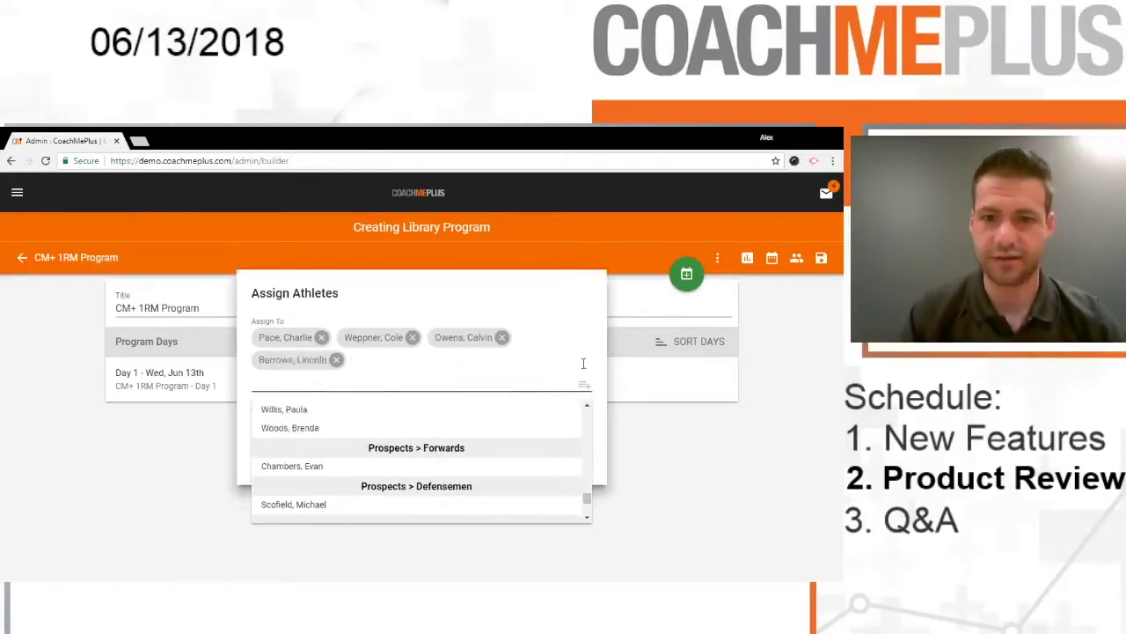
click(606, 357)
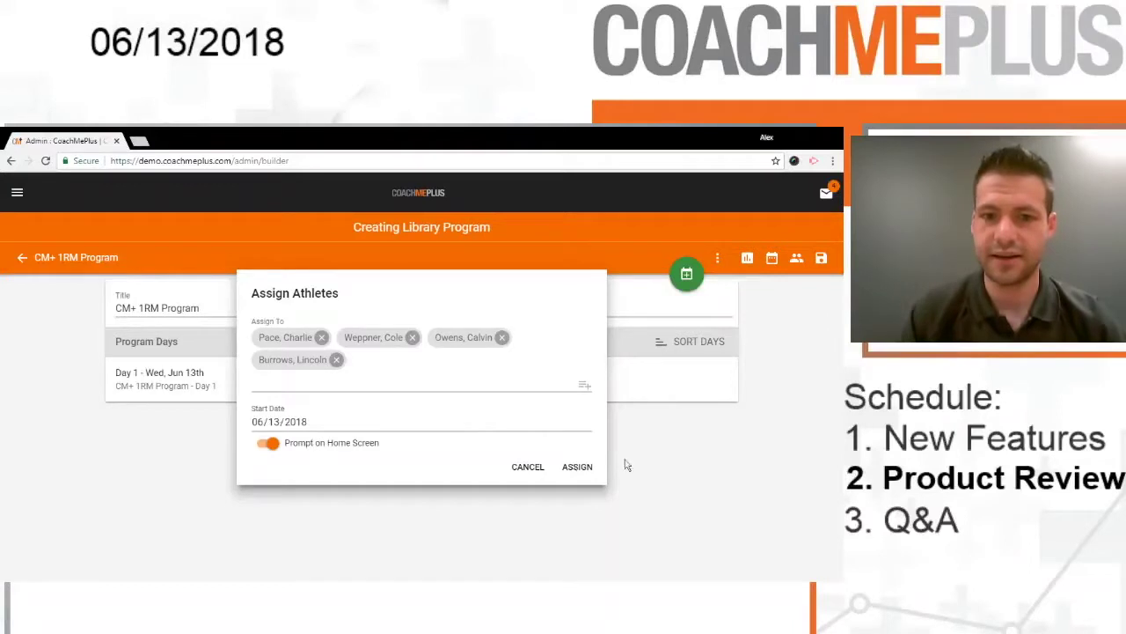
click(577, 466)
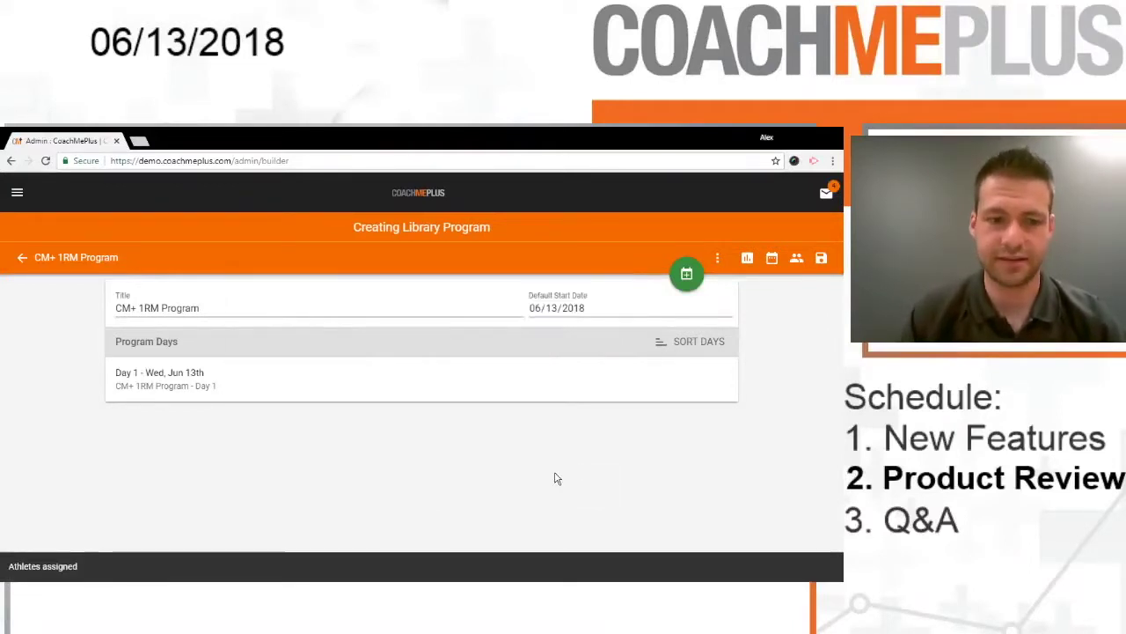
Step: Save the CM+ 1RM Program and return to the list of library programs
click(22, 257)
click(527, 409)
click(821, 257)
click(23, 260)
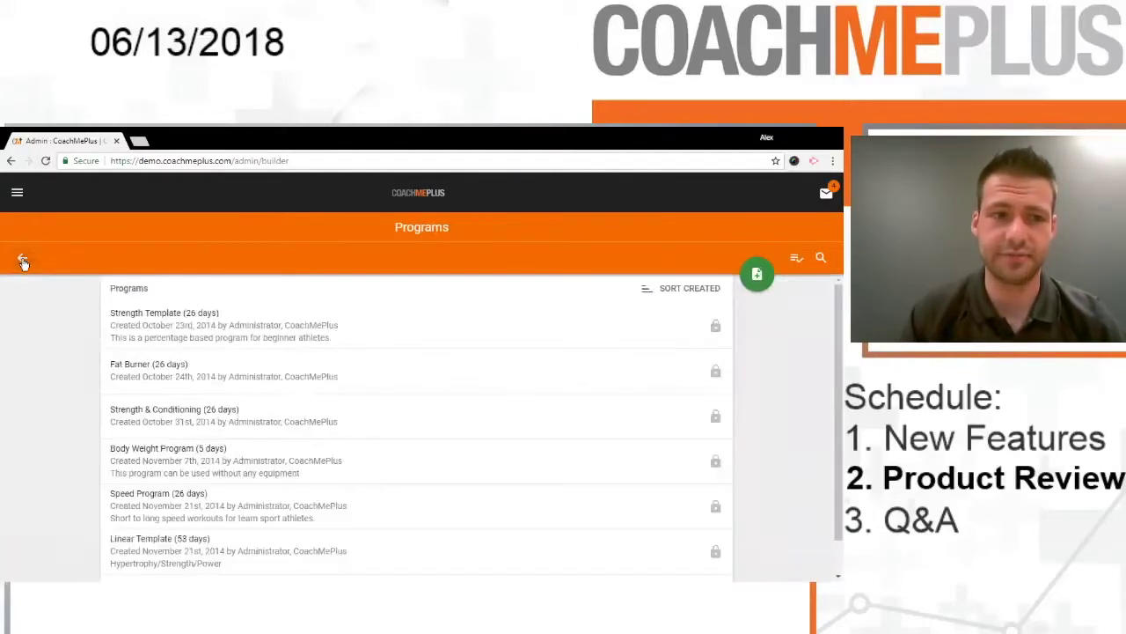
Step: Leave the program library, open the athlete list and show the programs of the second athlete under Stallions Forwards
click(22, 260)
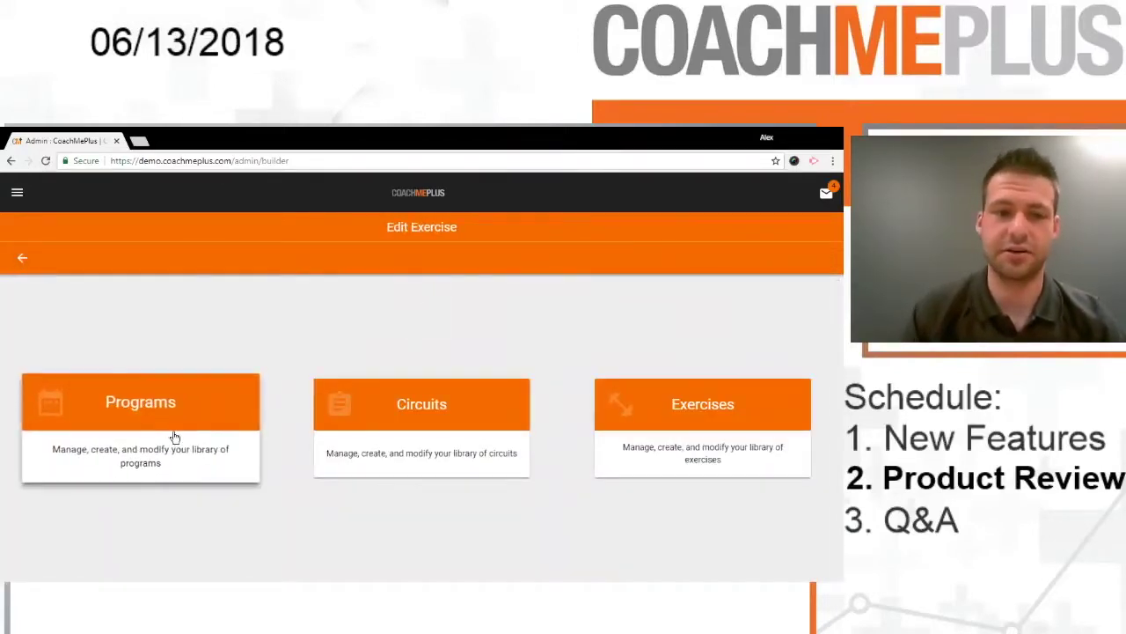
click(173, 432)
click(22, 257)
click(29, 257)
click(227, 457)
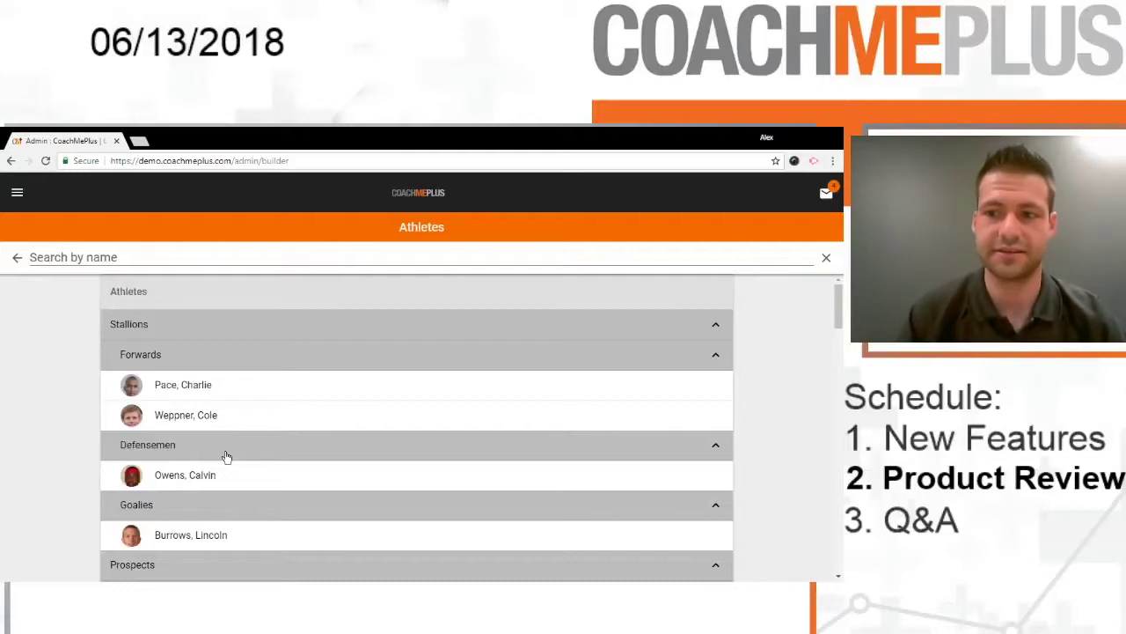
click(228, 421)
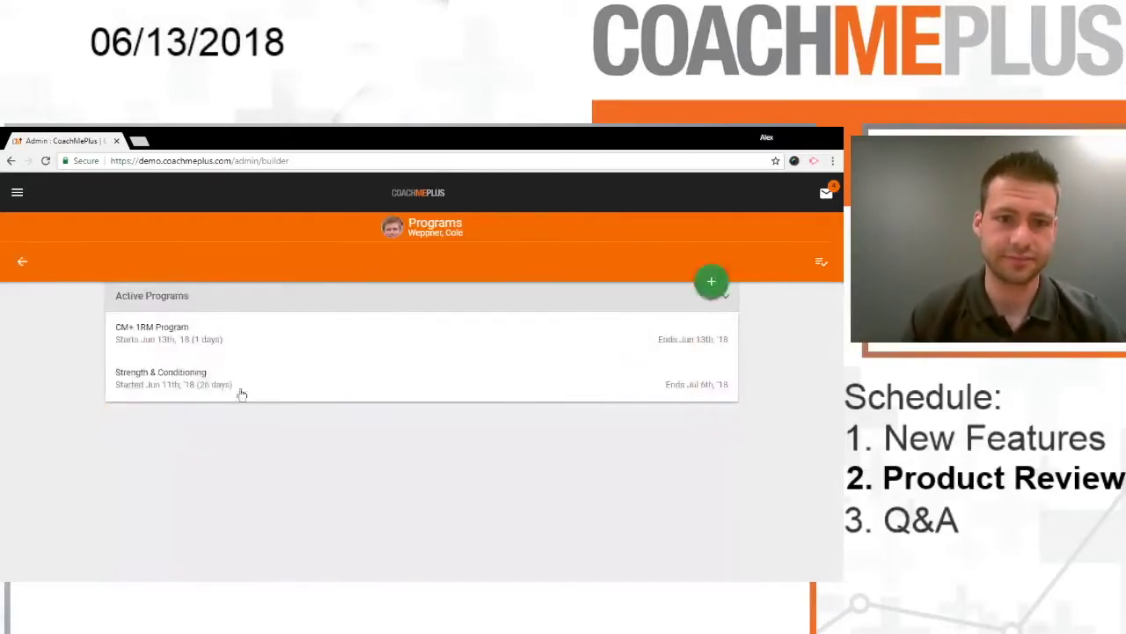
Step: Customize Day 1 of this athlete's CM+ 1RM Program, check the CM+ Squat weight and return to the athlete list
click(248, 326)
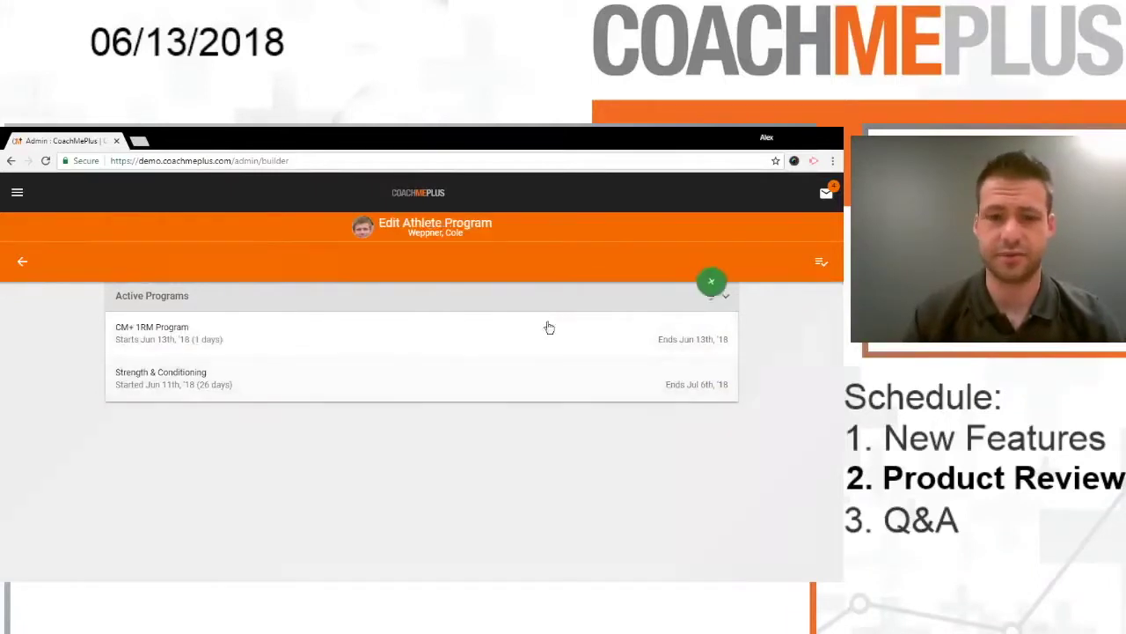
click(251, 386)
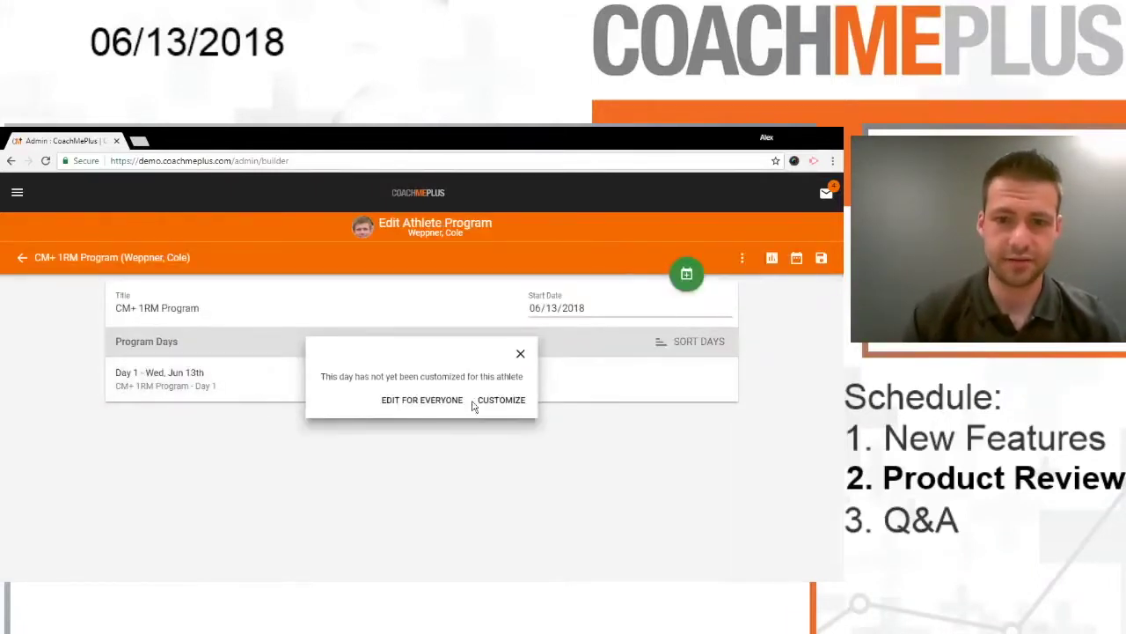
click(501, 400)
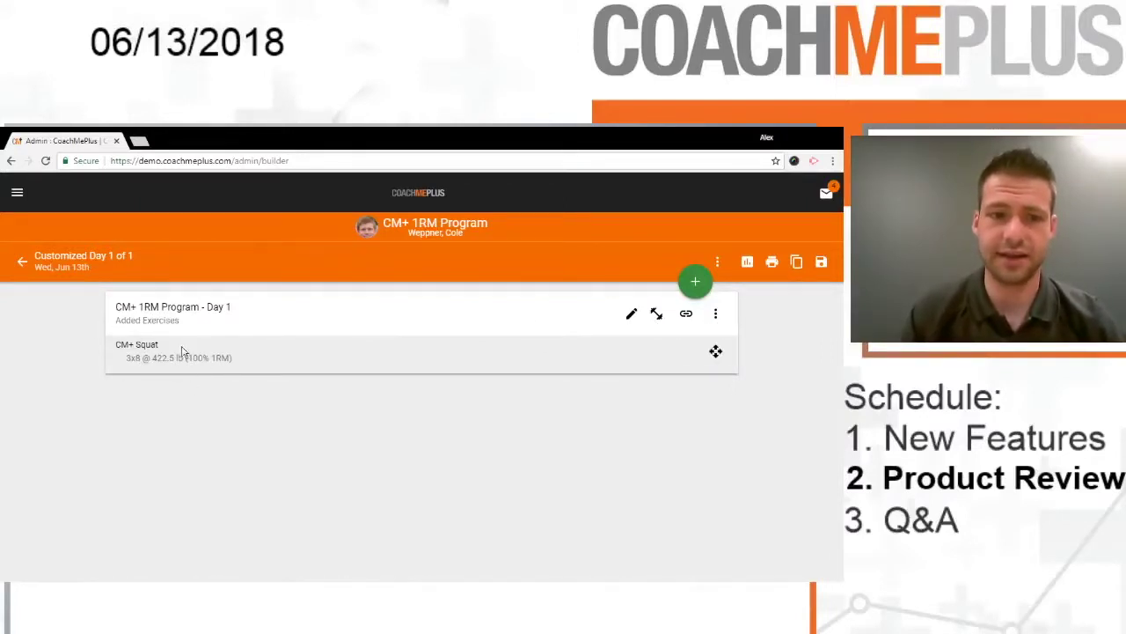
click(631, 317)
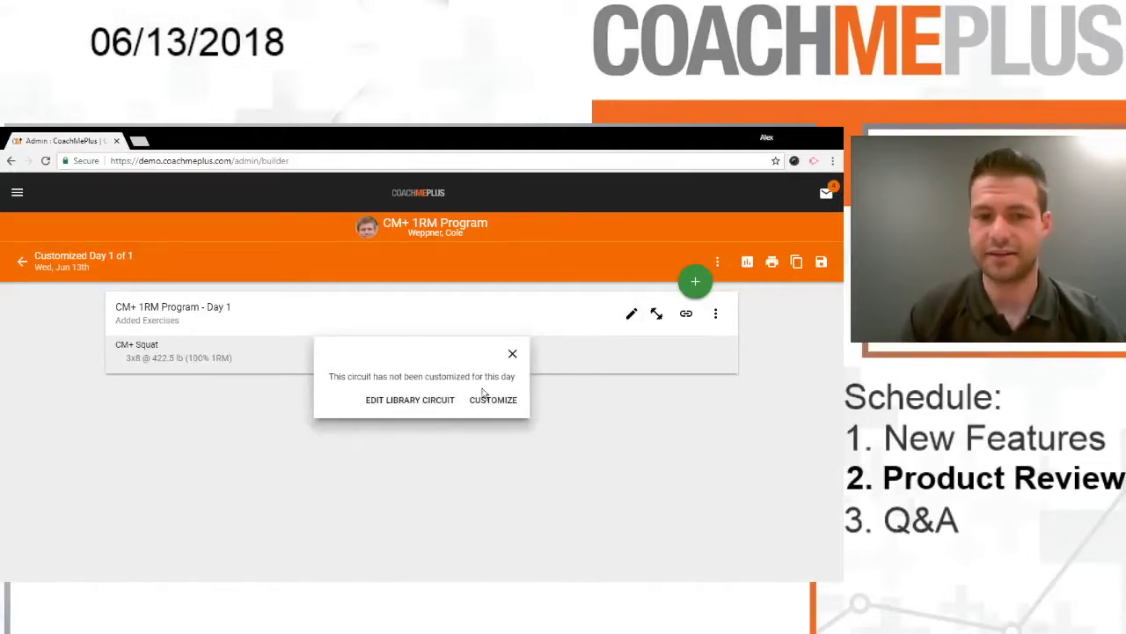
click(513, 355)
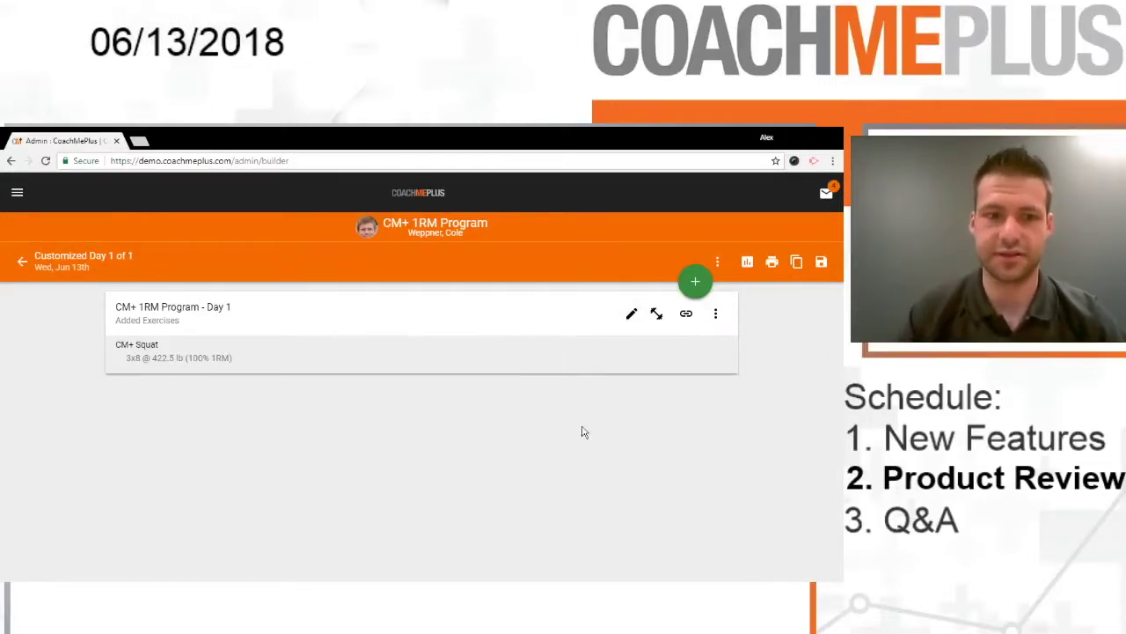
click(21, 264)
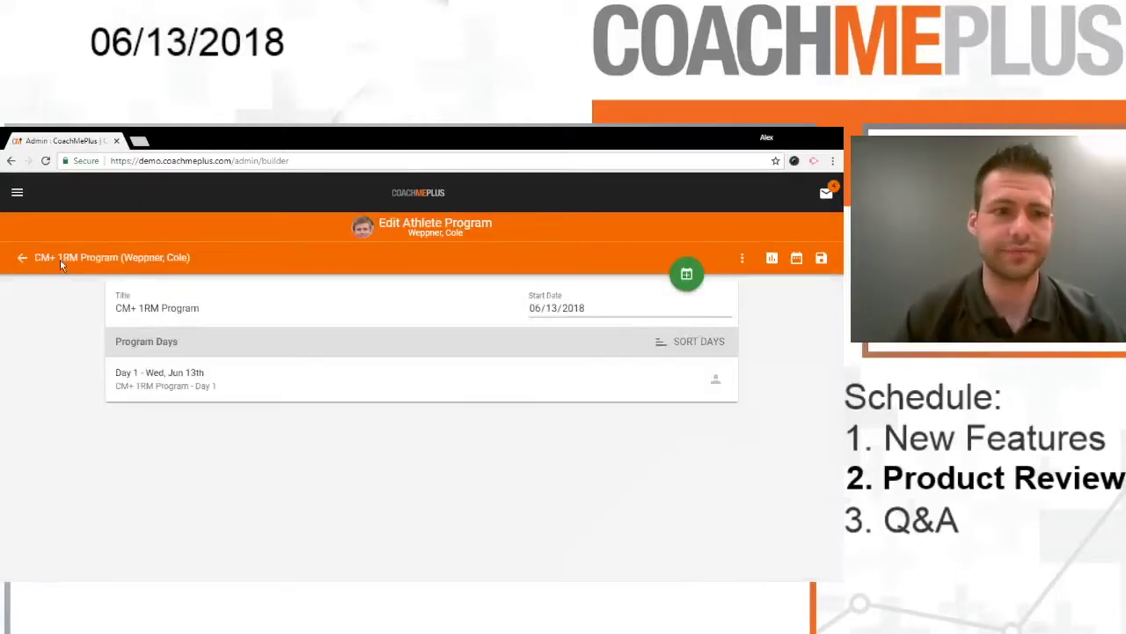
click(32, 257)
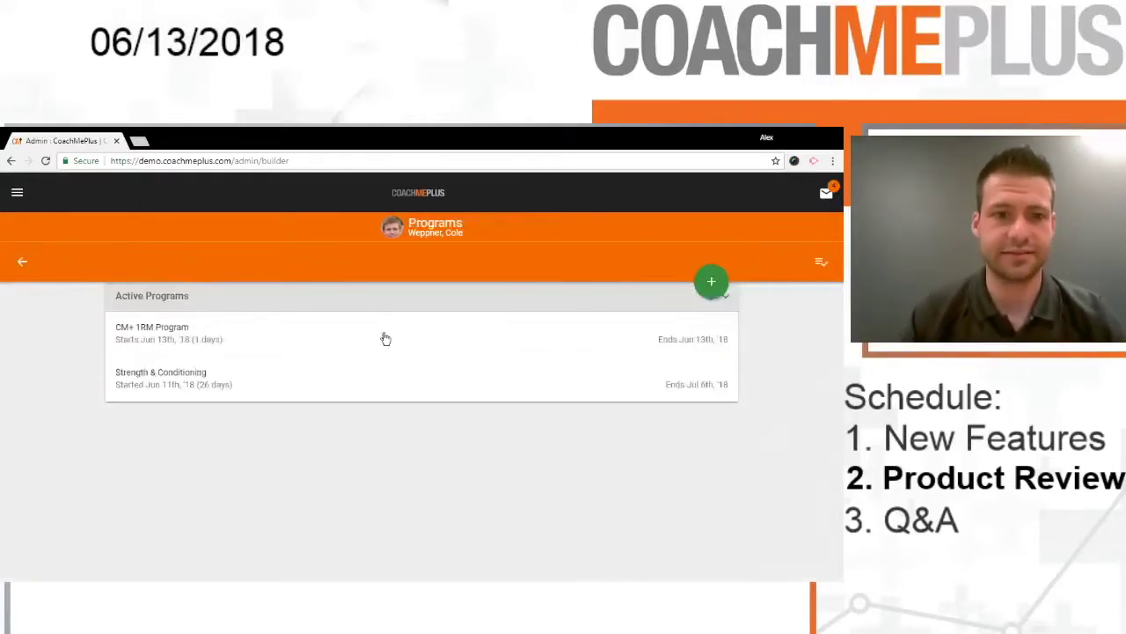
click(24, 263)
Step: Customize Day 1 of the CM+ 1RM Program for the first Stallions forward, check the CM+ Squat weight and return to the athletes
click(242, 391)
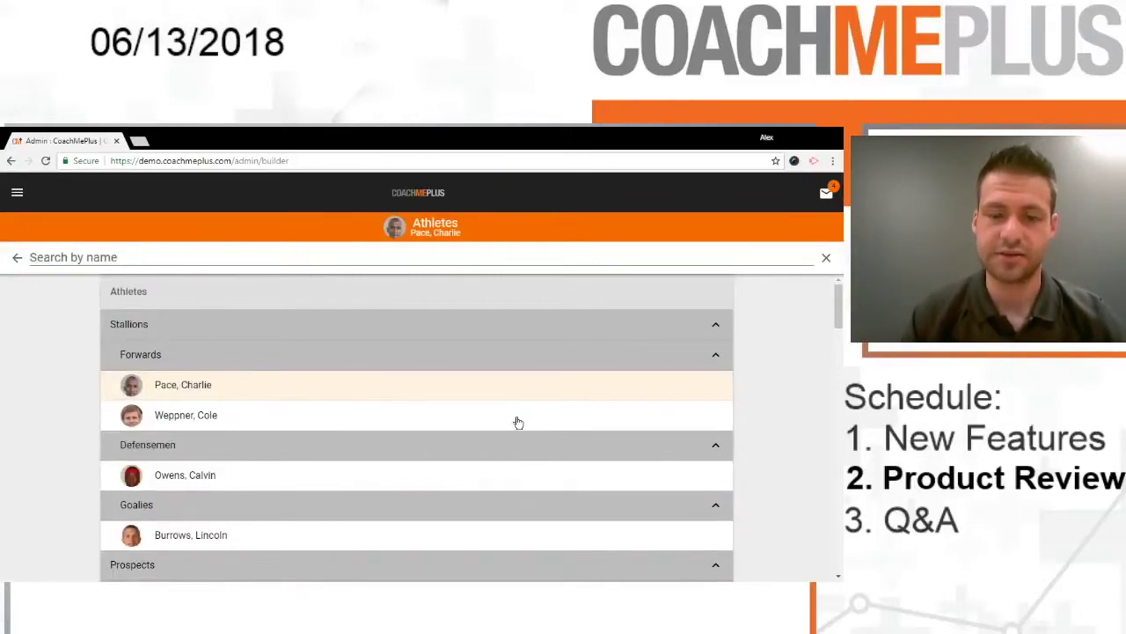
click(159, 397)
click(264, 331)
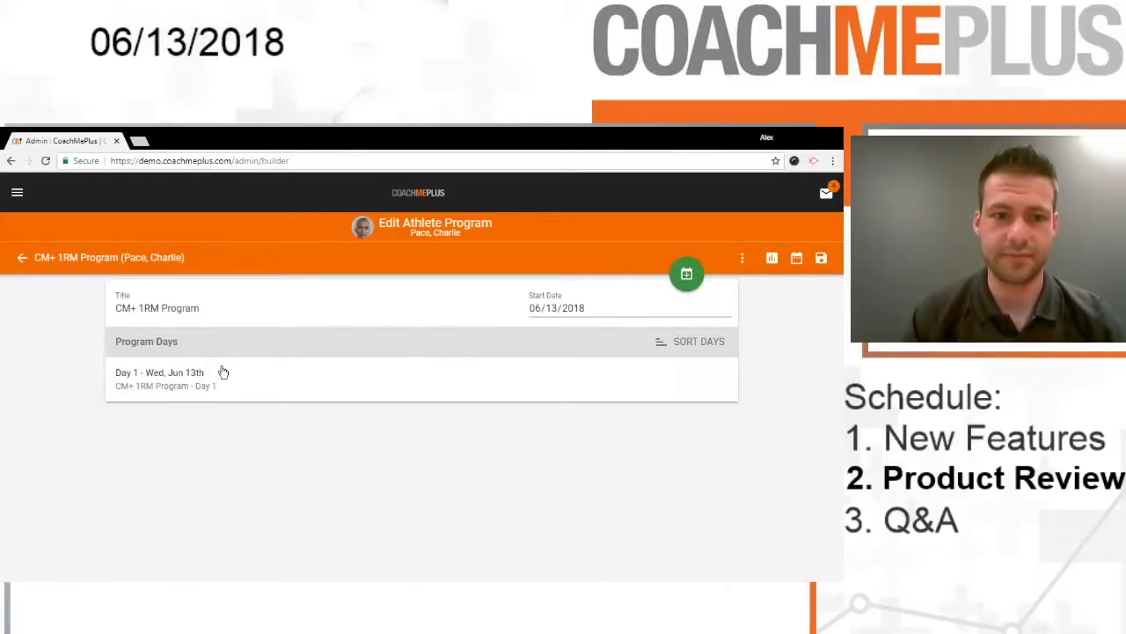
click(224, 372)
click(503, 400)
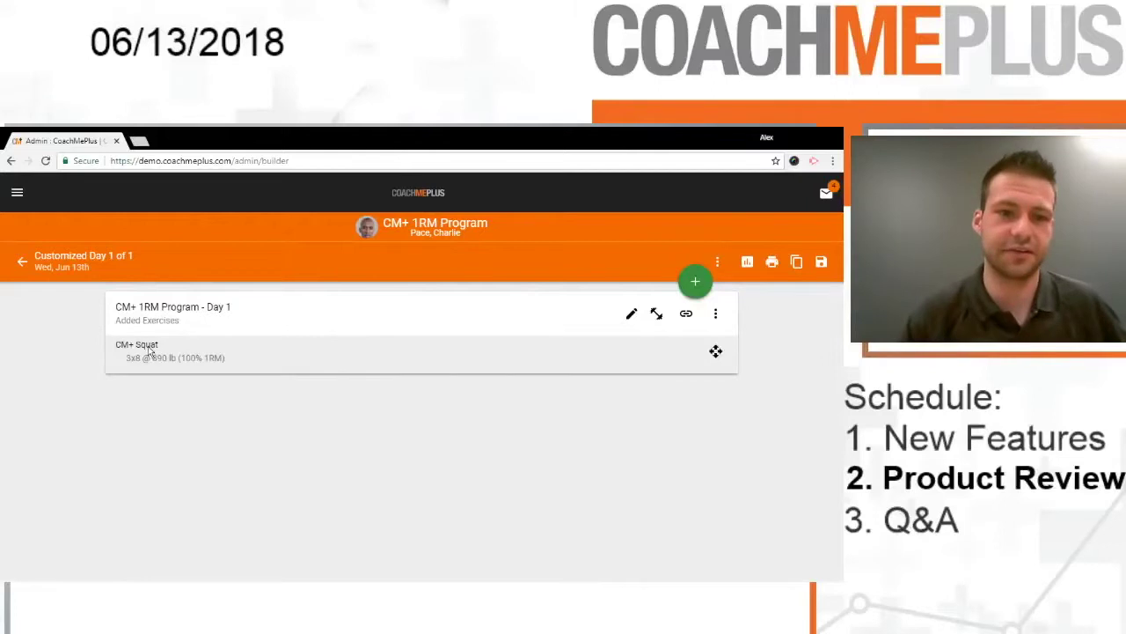
click(22, 264)
click(22, 261)
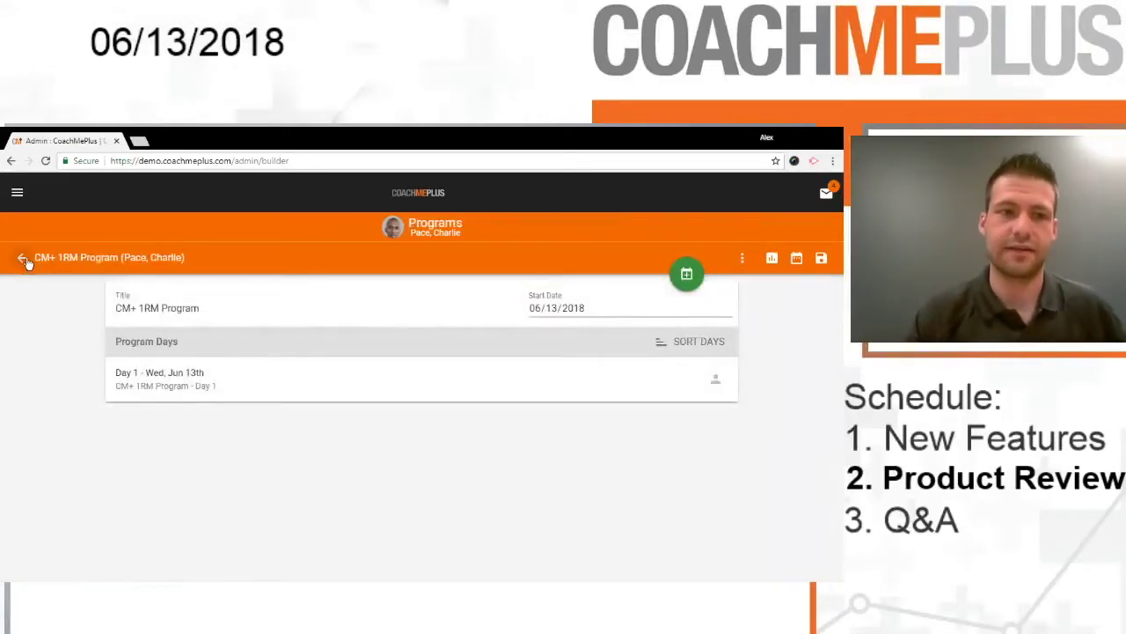
click(21, 261)
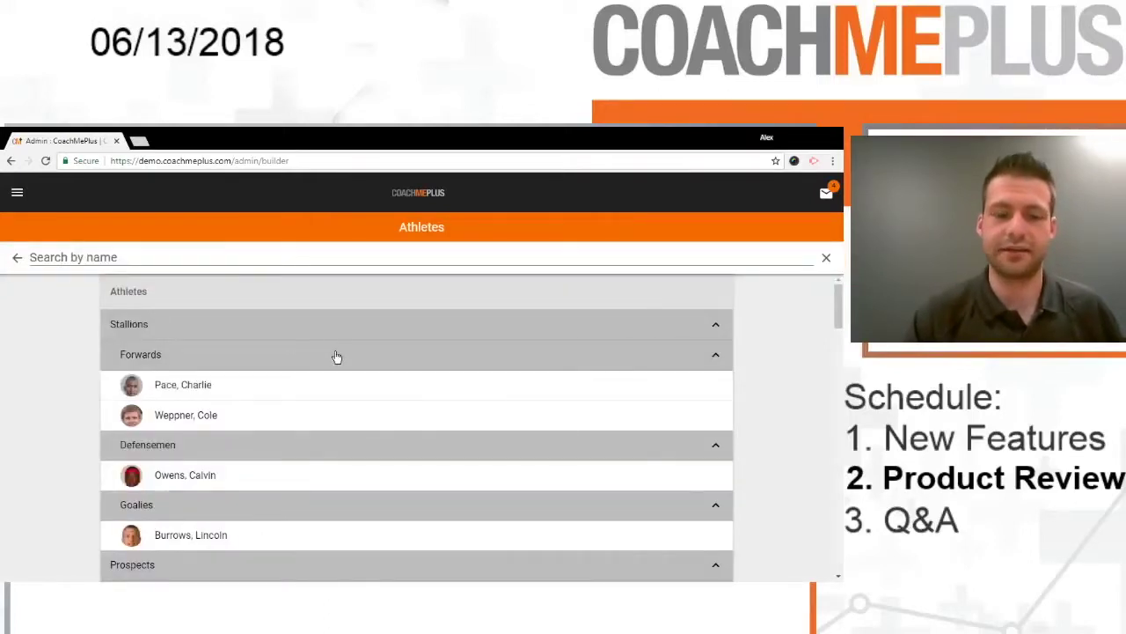
Step: Customize Day 1 of the CM+ 1RM Program for the Stallions defenseman and check the CM+ Squat entry for a baseline
scroll(323, 418, down, 1)
click(256, 415)
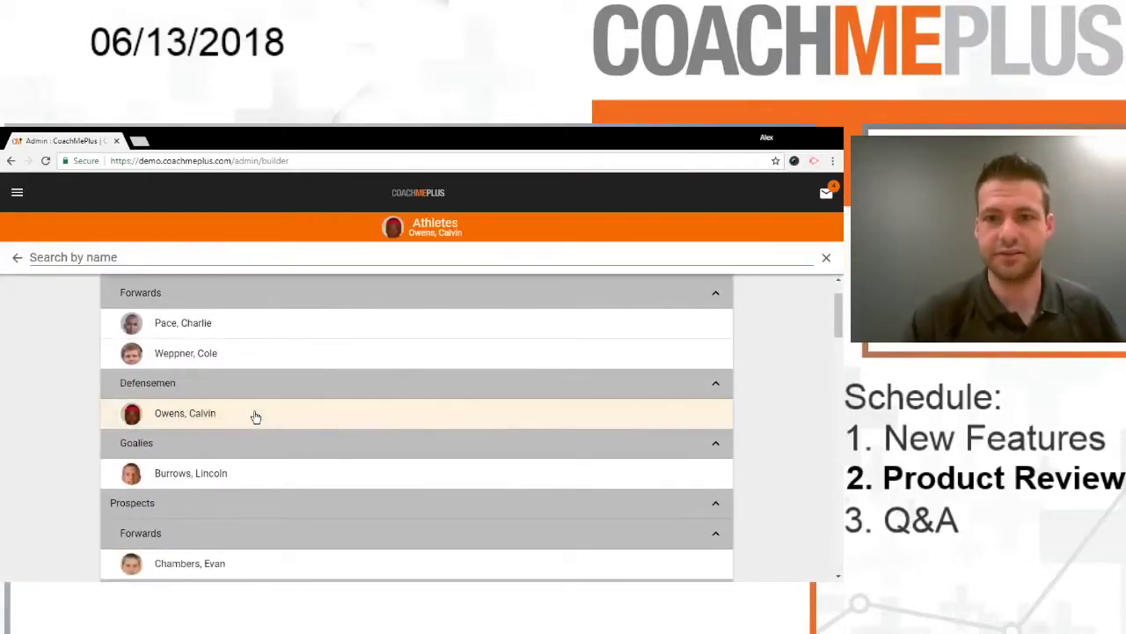
click(225, 328)
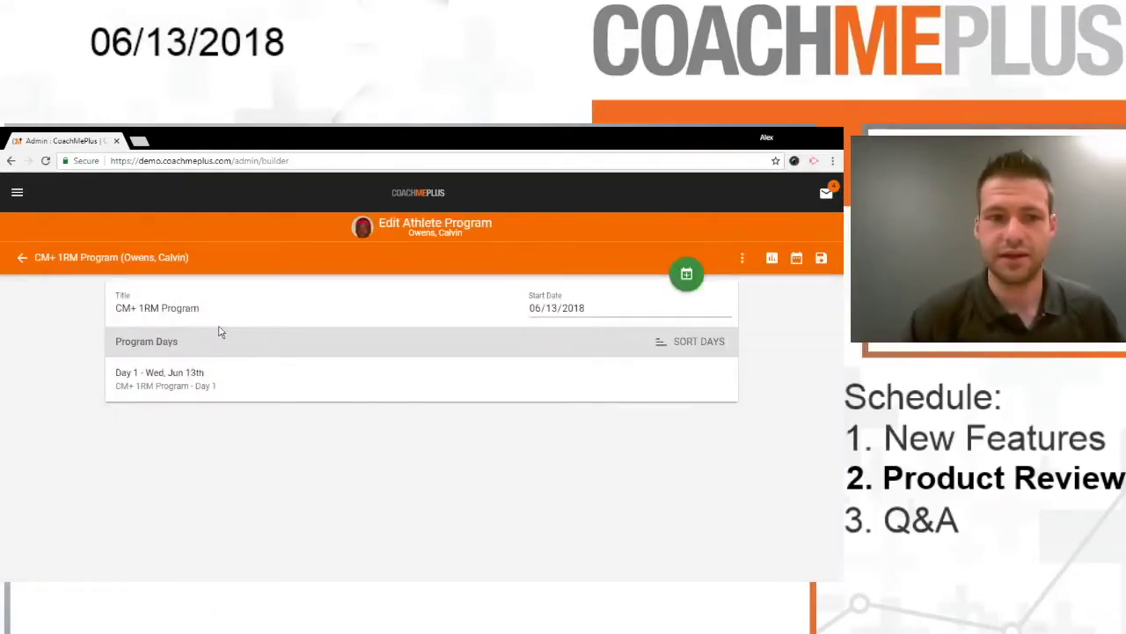
click(220, 382)
click(497, 397)
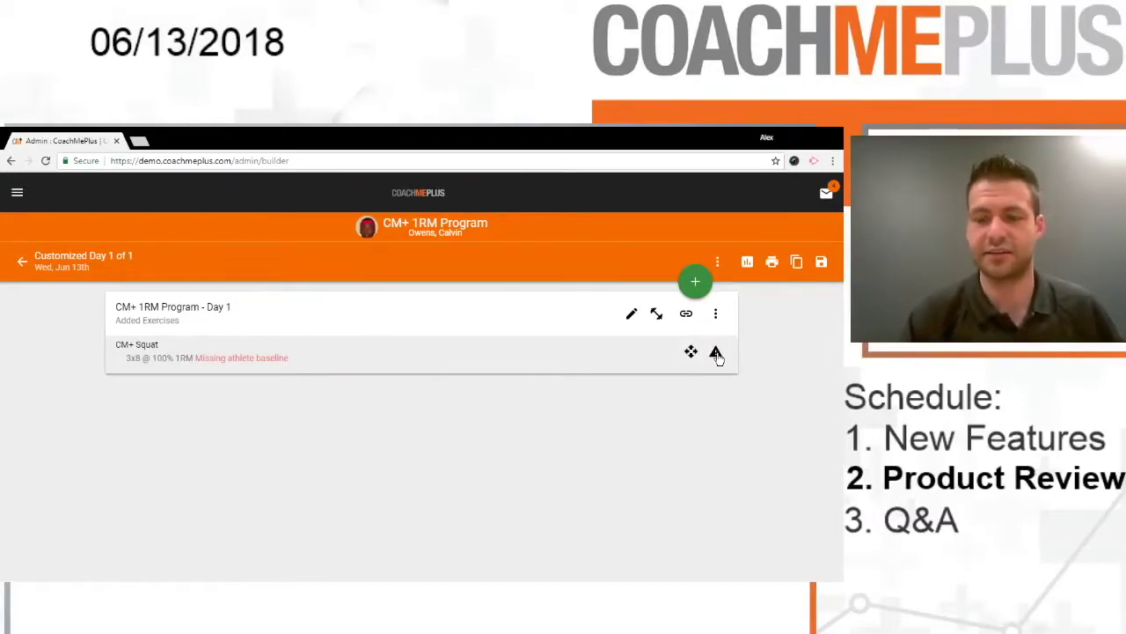
click(22, 261)
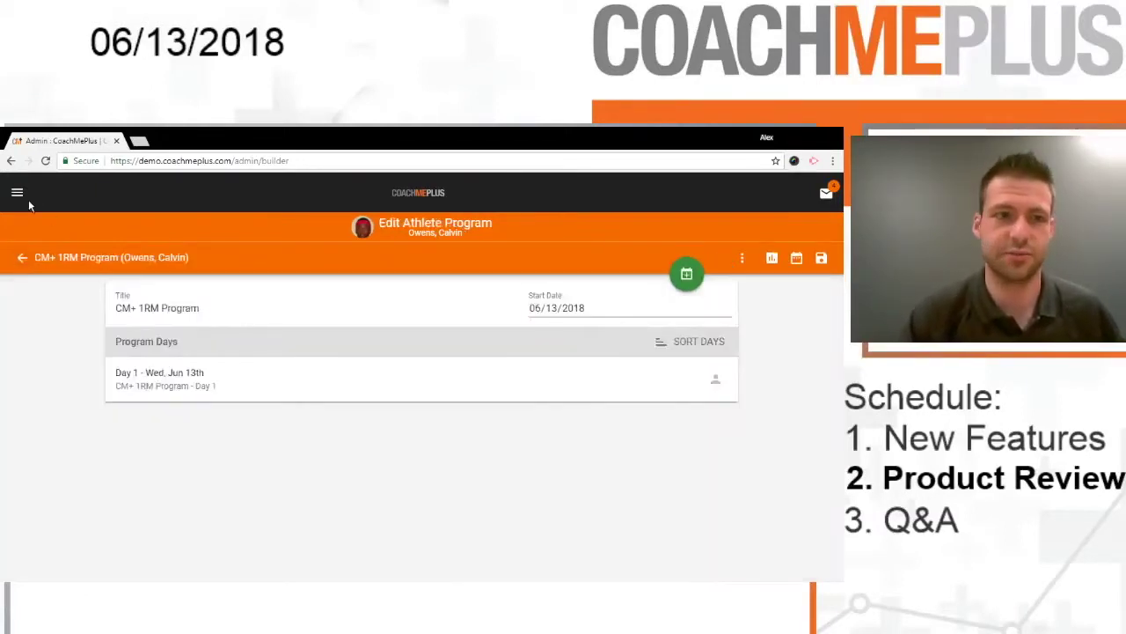
Step: Log out of the coach account and log in as an athlete with the athlete's username and account password
click(18, 194)
click(83, 264)
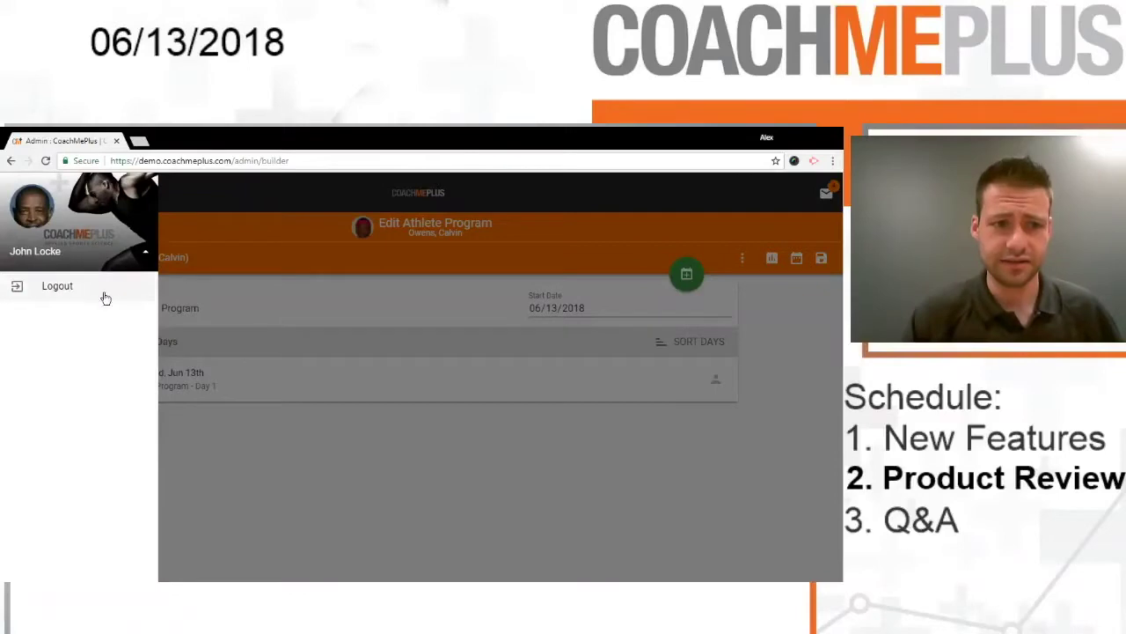
click(87, 296)
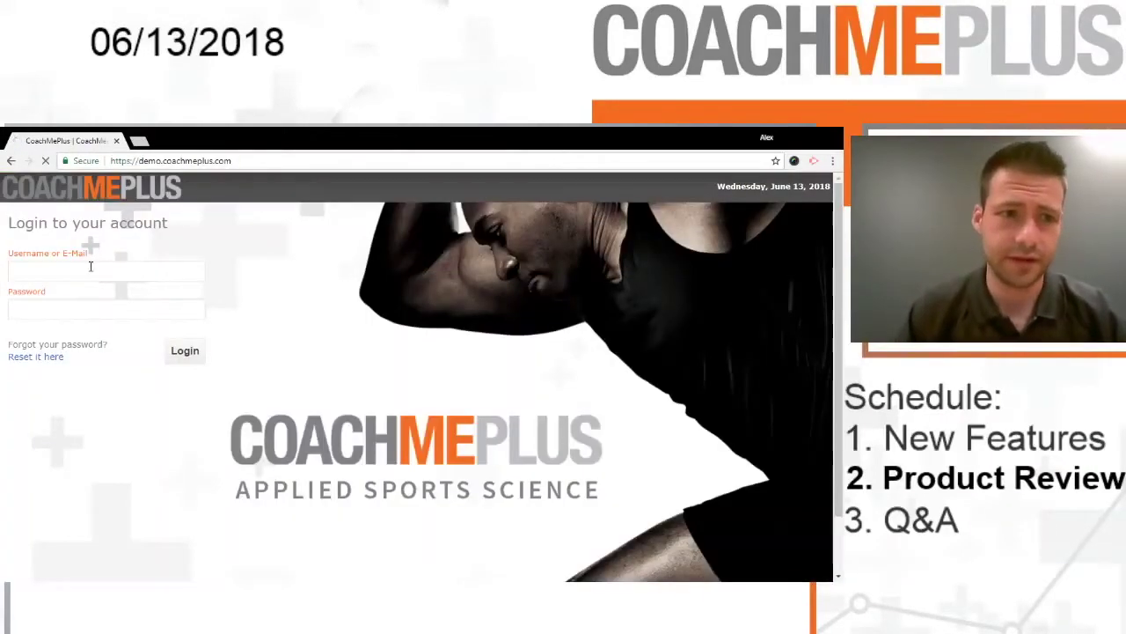
click(89, 266)
text(athlete.1)
key(Tab)
text(•••••••)
key(Return)
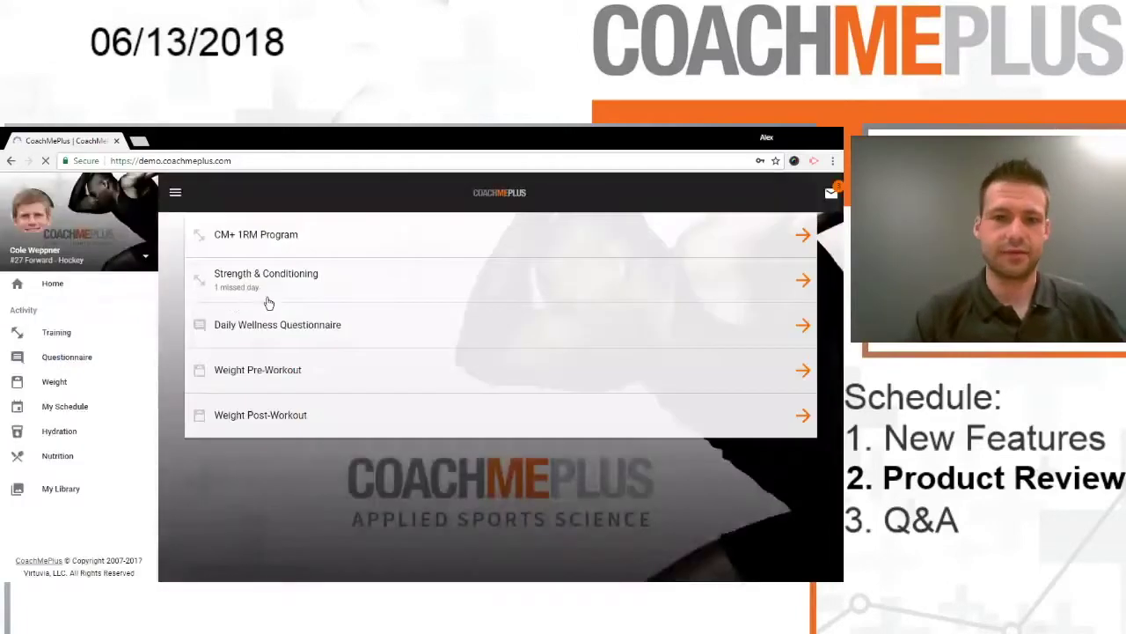
Step: Open the June 13th Day 1 of the CM+ 1RM Program and record the first CM+ Squat set as 8 reps at 422.5 lb
click(278, 243)
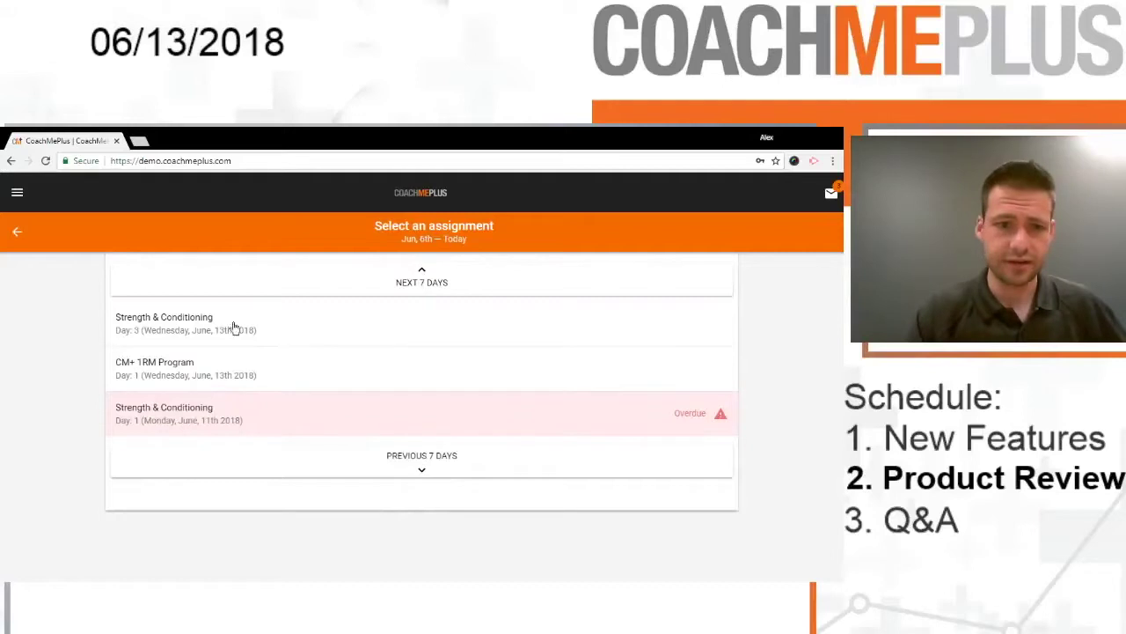
click(236, 380)
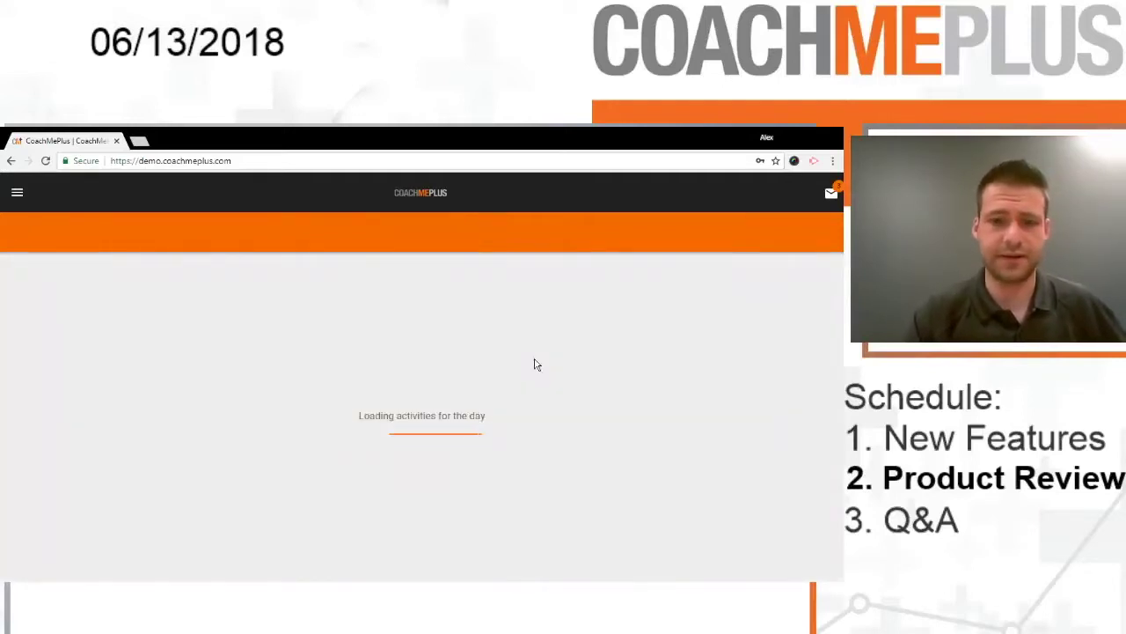
click(149, 337)
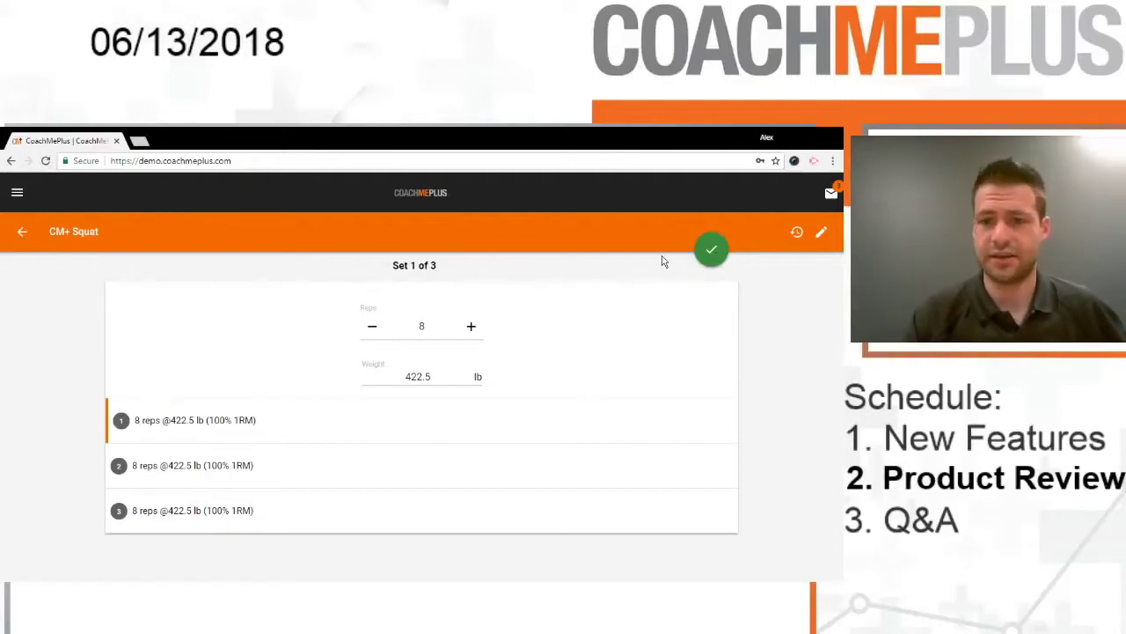
click(711, 249)
click(445, 375)
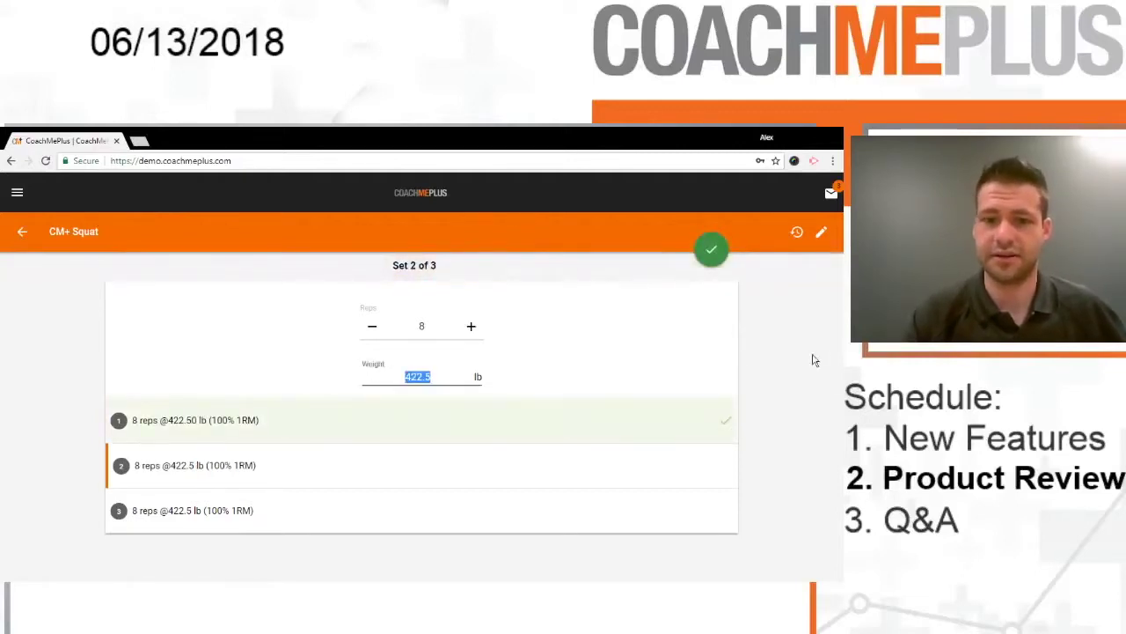
Step: Review the exercise history of the CM+ Squat and return to the athlete's home page
click(798, 234)
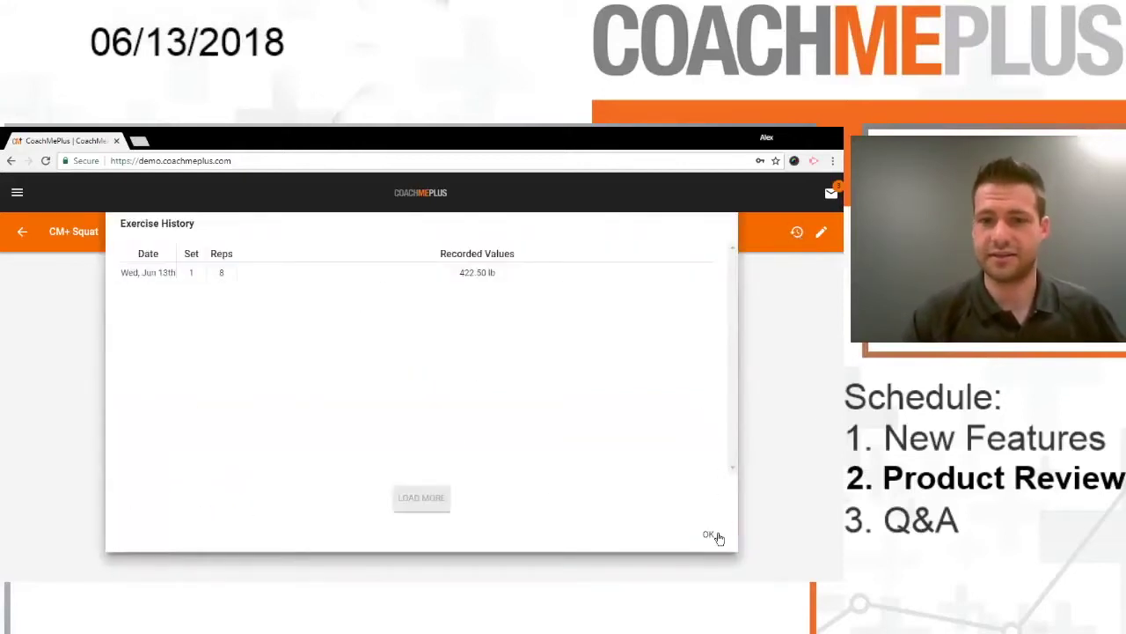
click(710, 535)
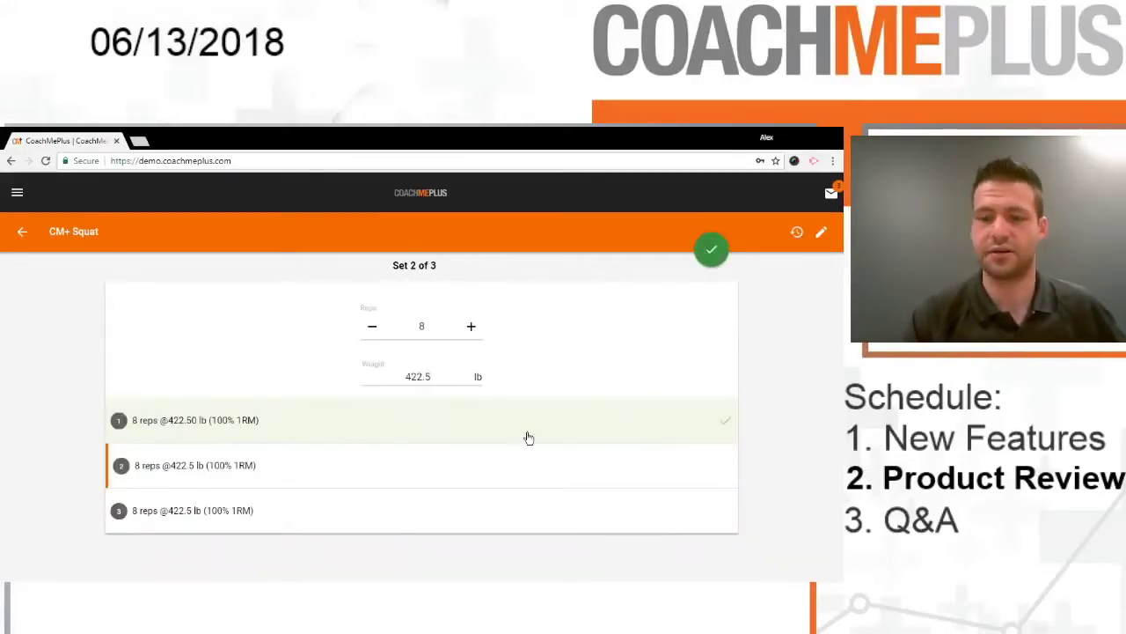
click(22, 233)
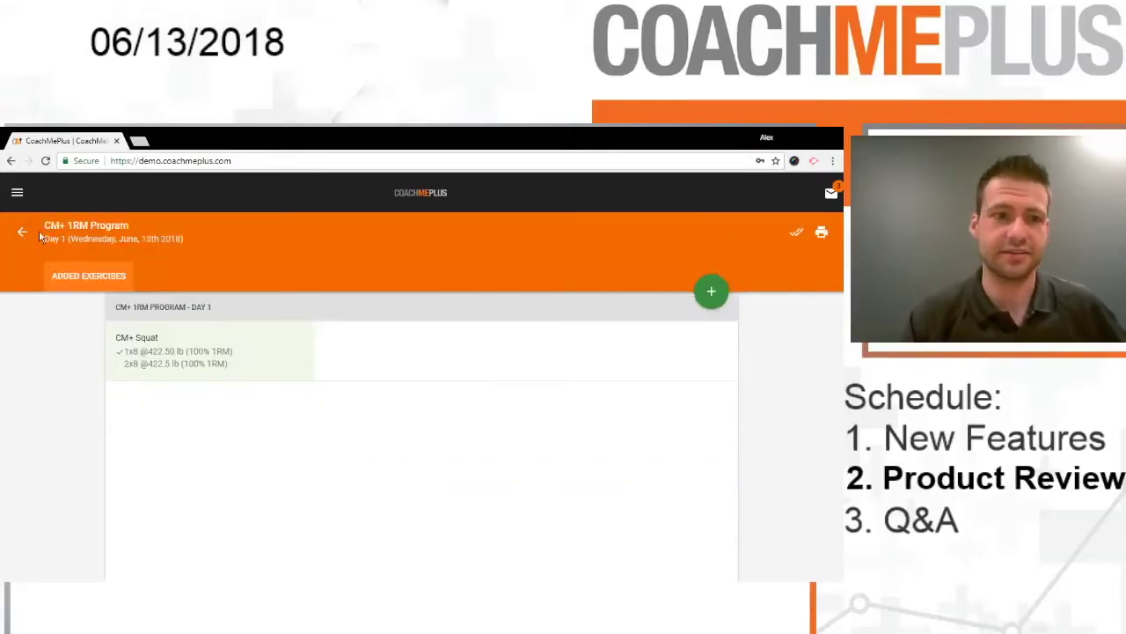
click(19, 232)
click(17, 231)
double_click(13, 201)
click(14, 199)
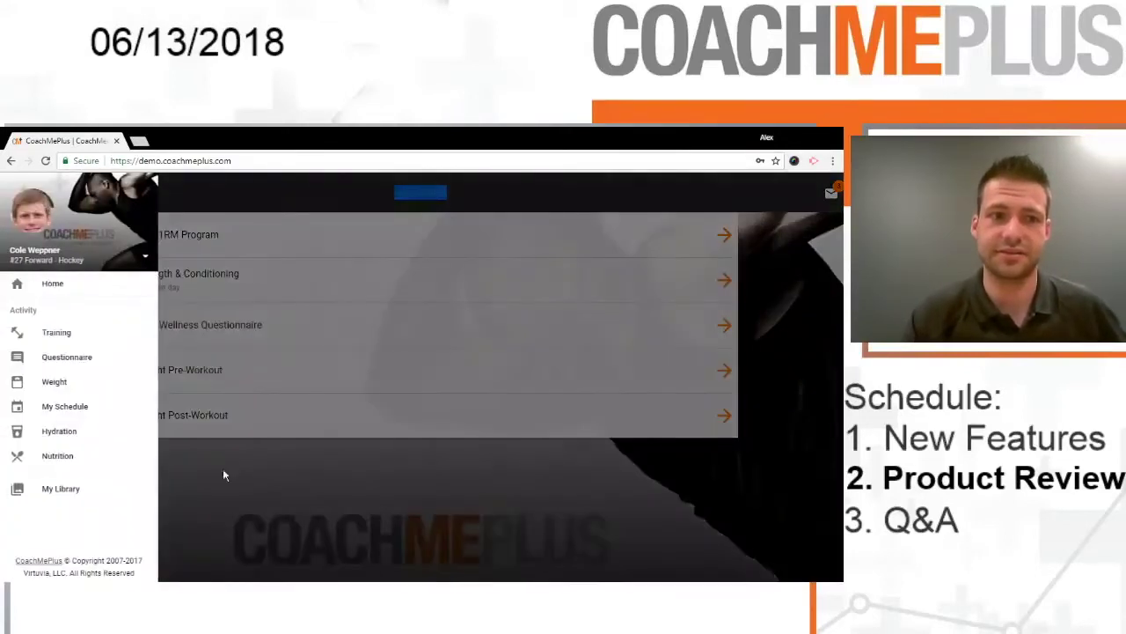
click(283, 507)
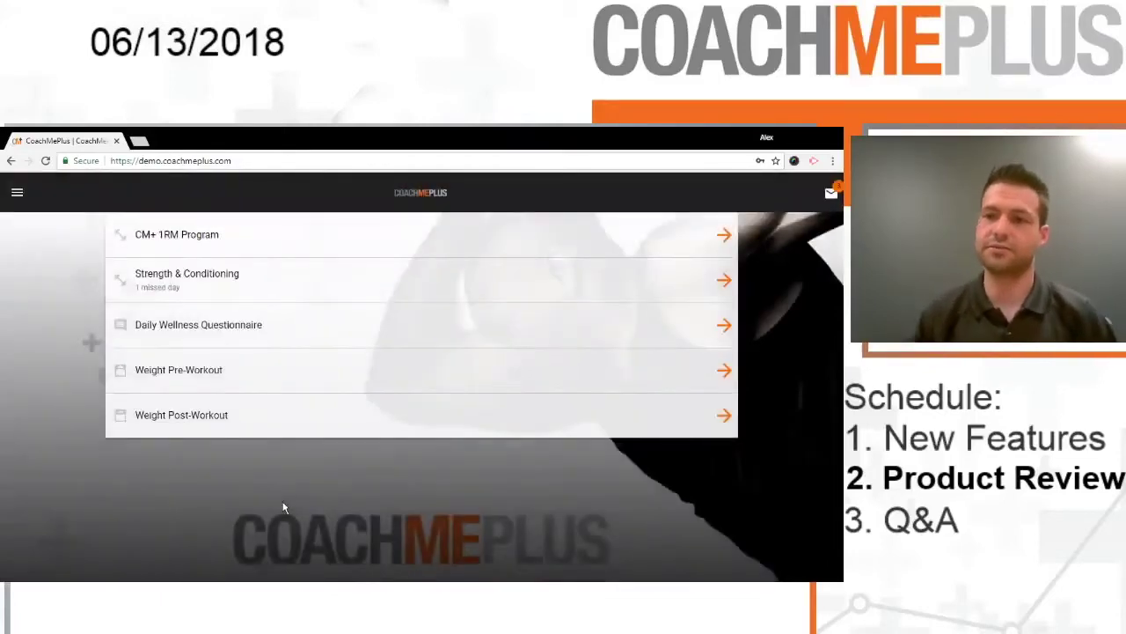